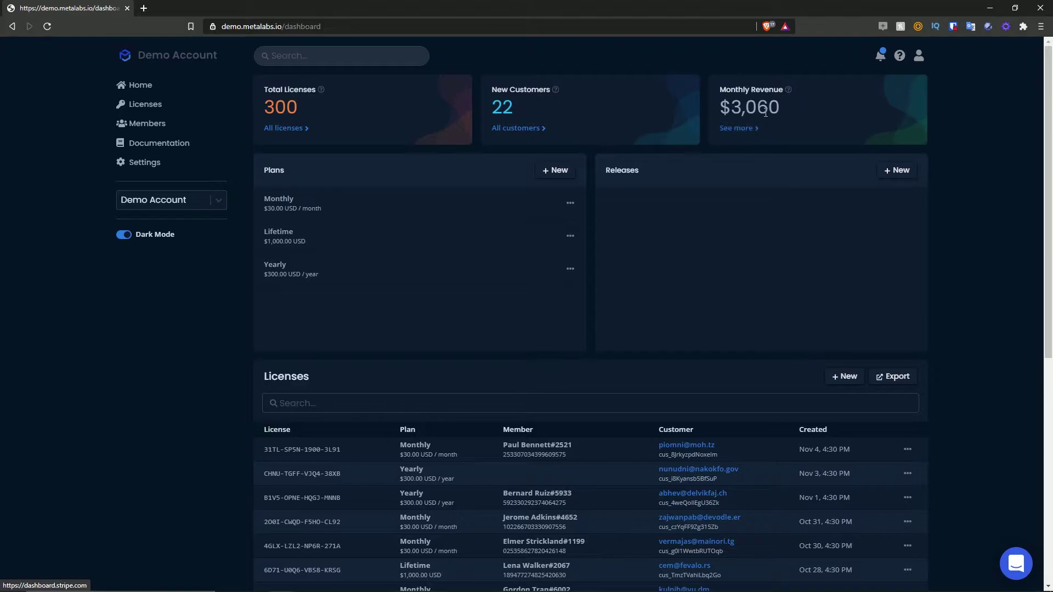
- View the new customers list in Stripe and the full licenses list, closing each afterward to return to the dashboard
left_click(507, 128)
left_click(202, 7)
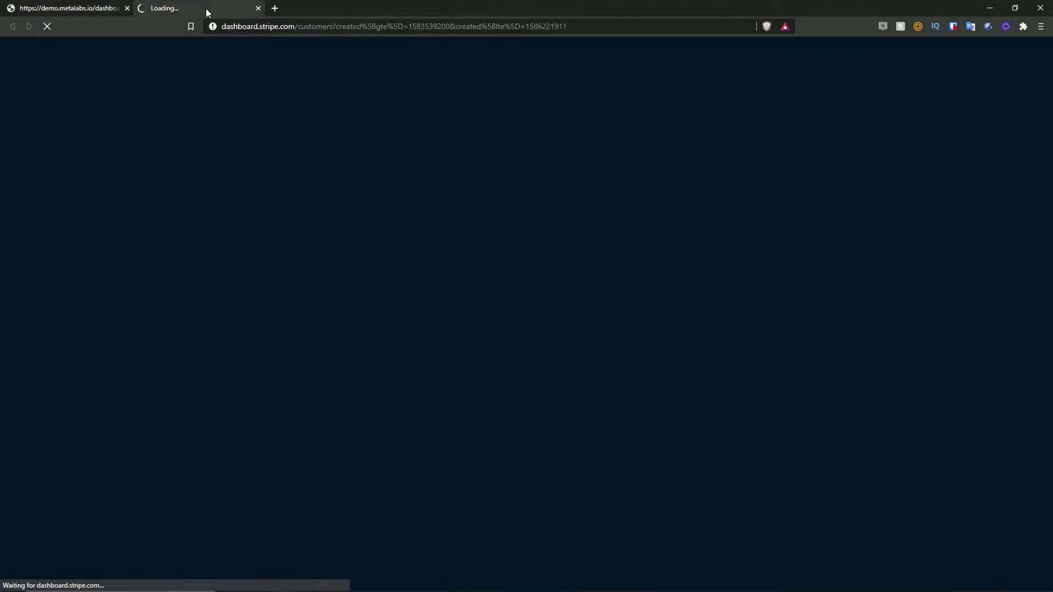
key("ctrl+w")
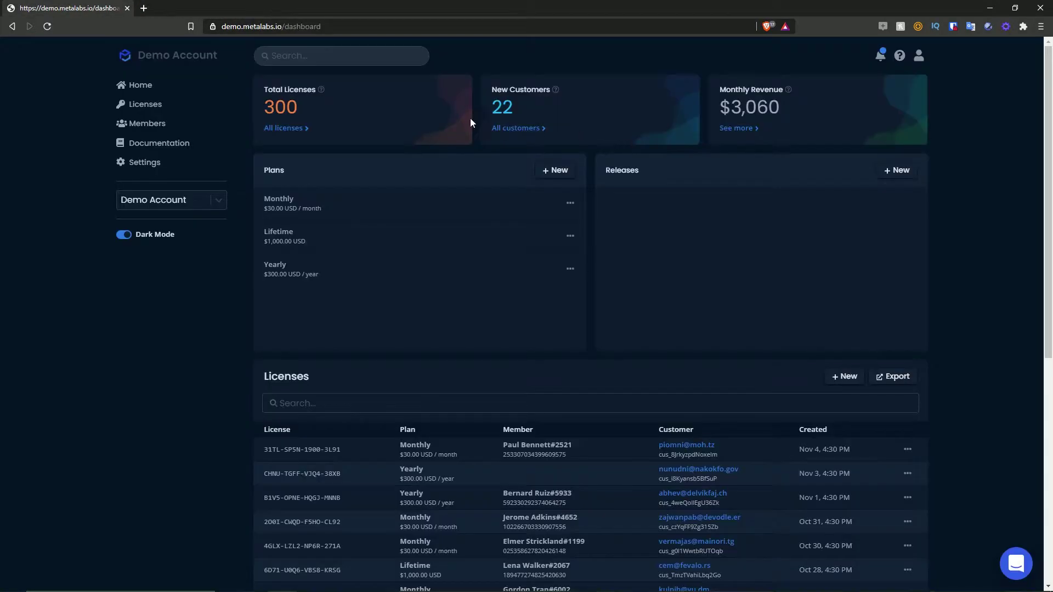
left_click(275, 128)
left_click(208, 7)
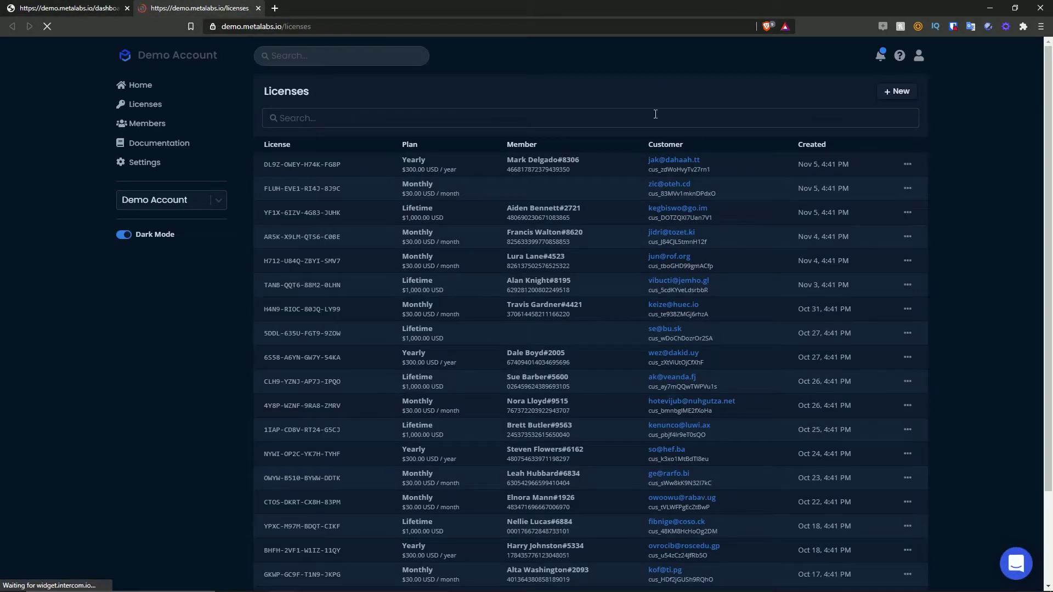
left_click(257, 8)
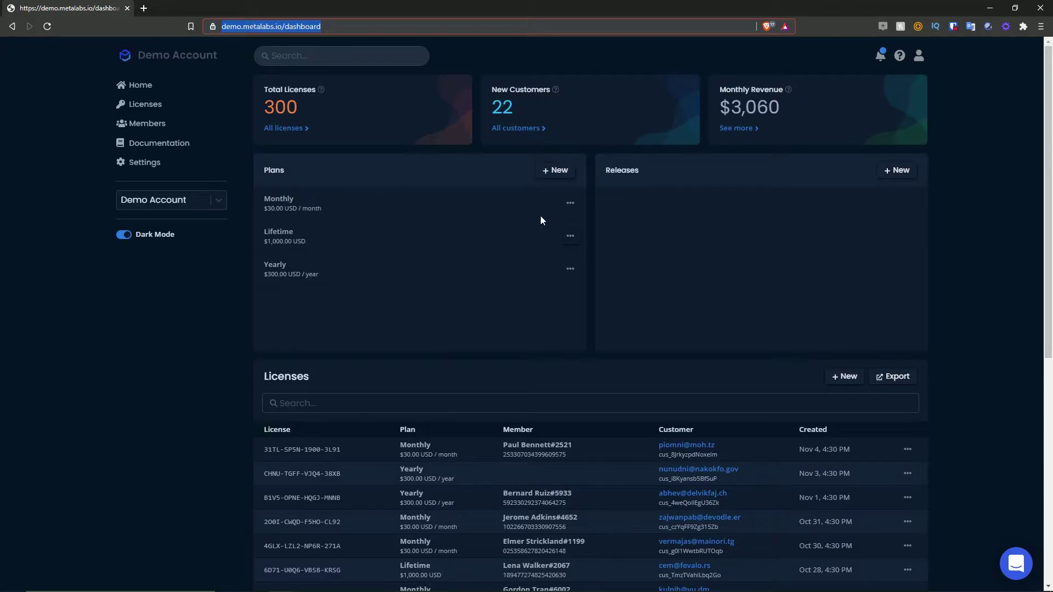
- Open the Monthly plan for editing to review its settings, and leave without saving
left_click(571, 203)
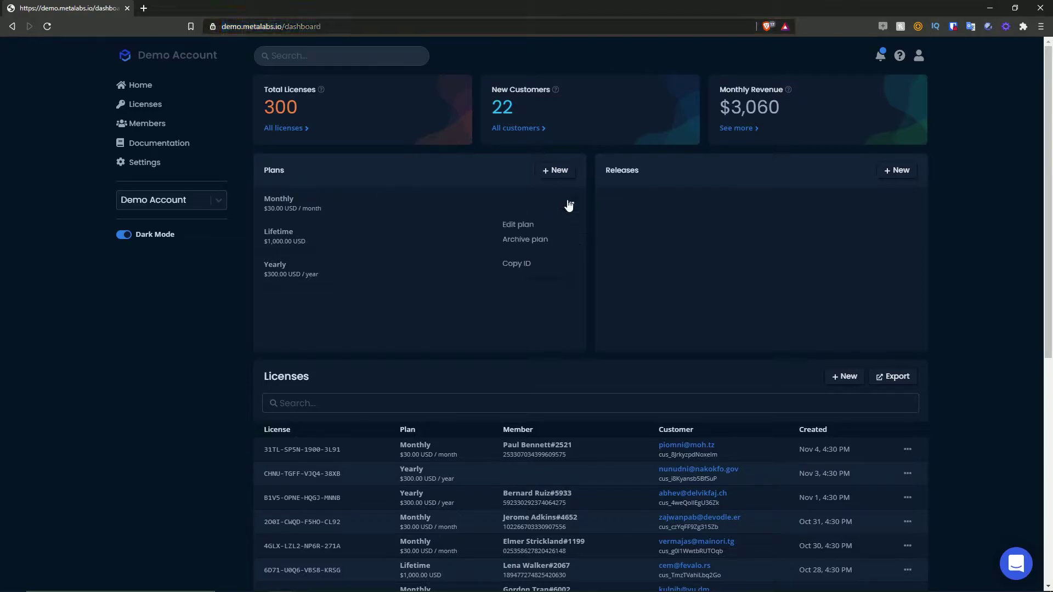
left_click(521, 245)
left_click(571, 203)
left_click(522, 223)
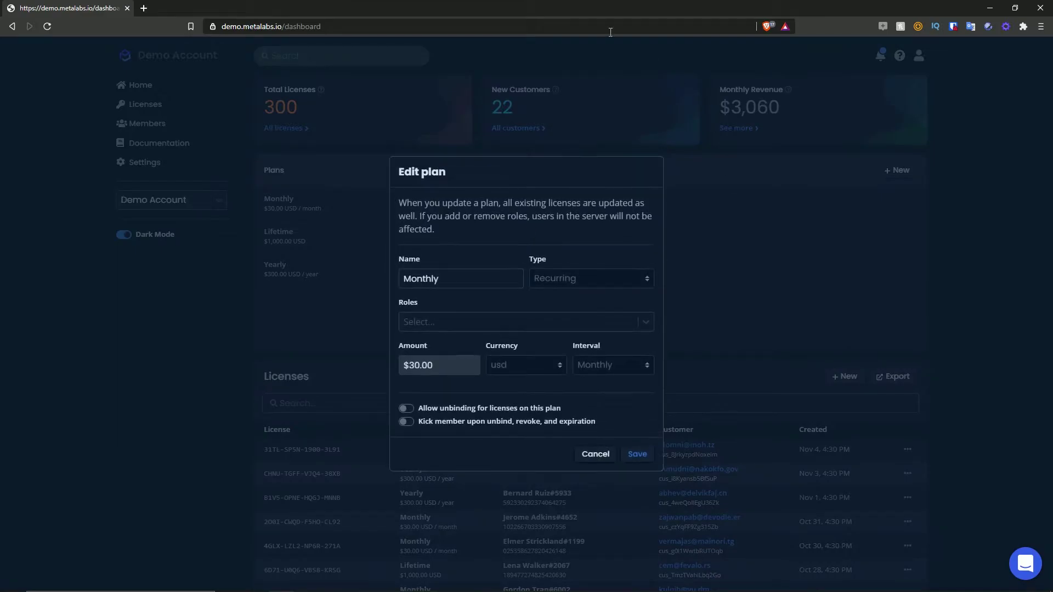
left_click(586, 460)
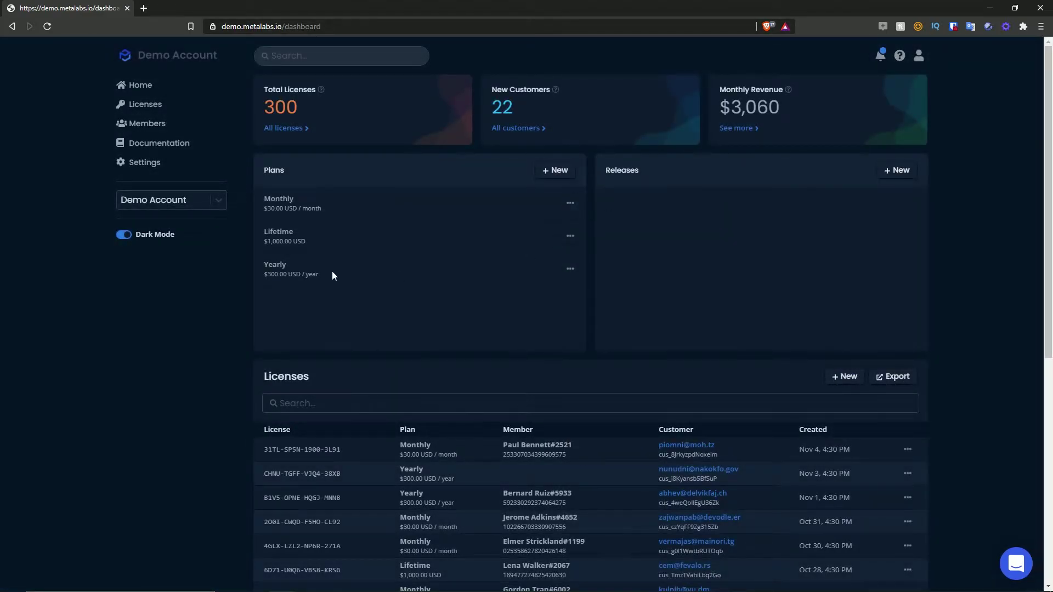
- Start a new plan and name it Video Test
left_click(571, 272)
left_click(417, 277)
left_click(553, 175)
left_click(425, 277)
type("Video Te")
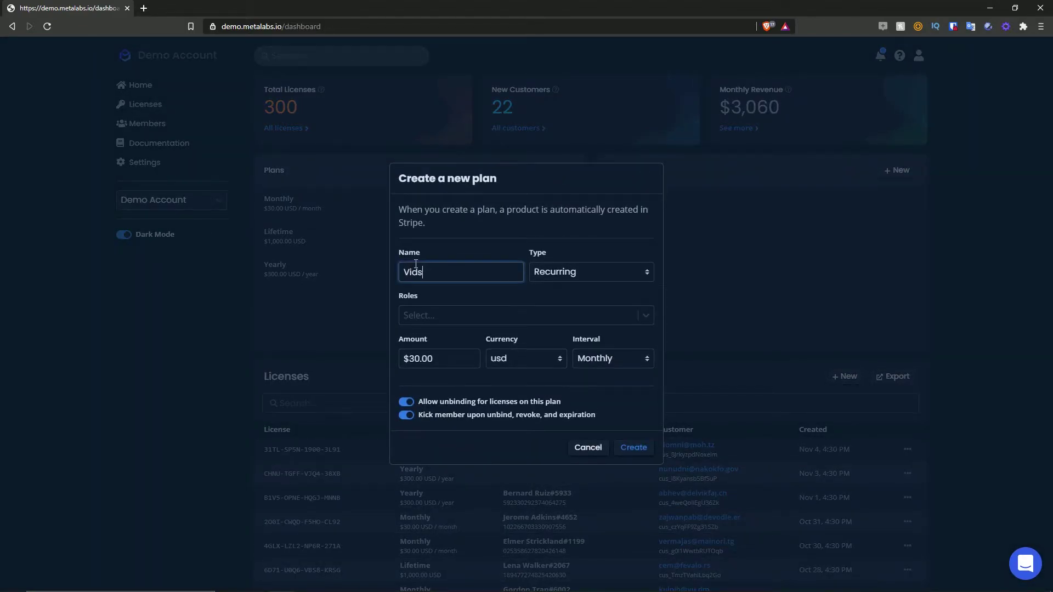
type("st")
- Check the type and roles options for the new plan and set its type to Lifetime
left_click(559, 277)
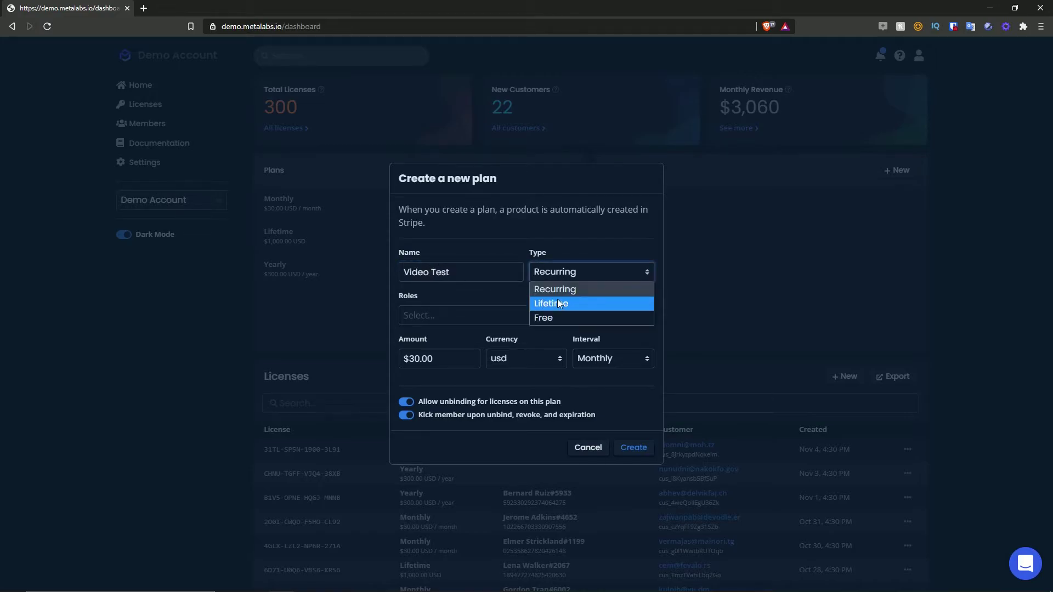
left_click(466, 321)
left_click(464, 321)
left_click(447, 322)
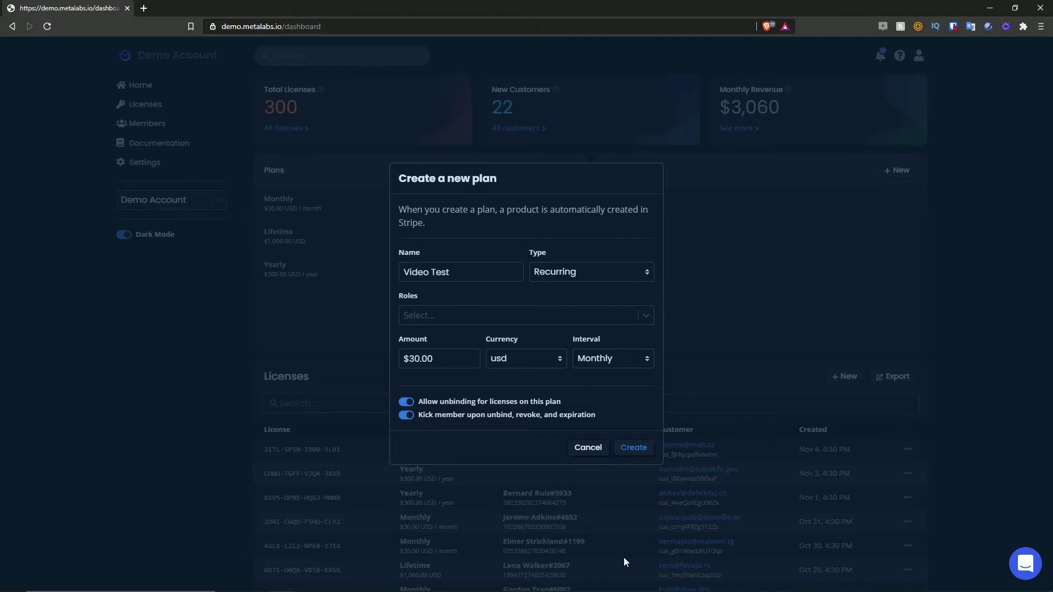
left_click(418, 318)
left_click(618, 322)
left_click(574, 280)
left_click(572, 302)
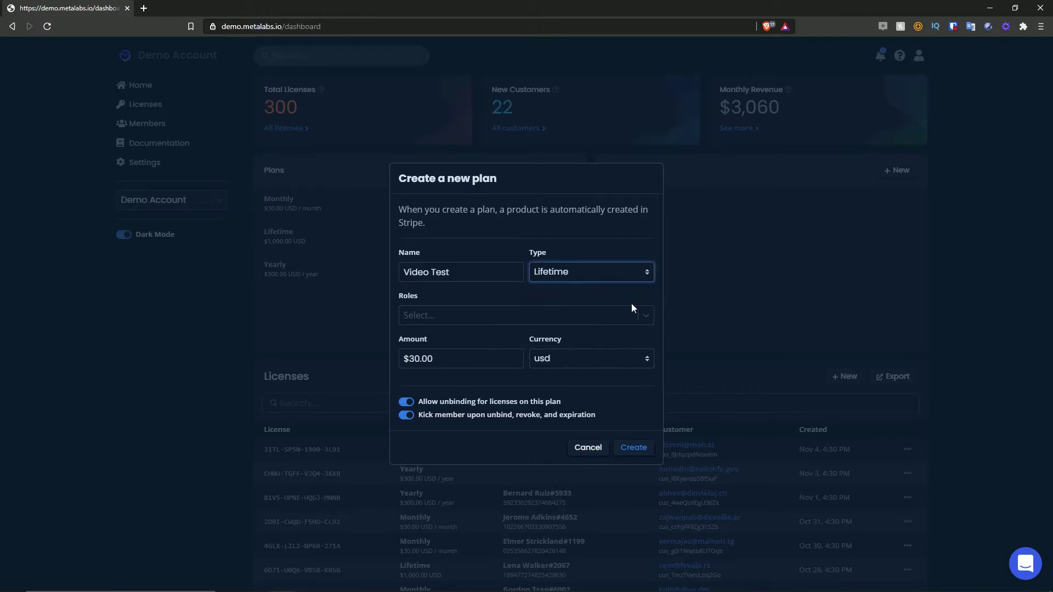
left_click(496, 319)
left_click(461, 323)
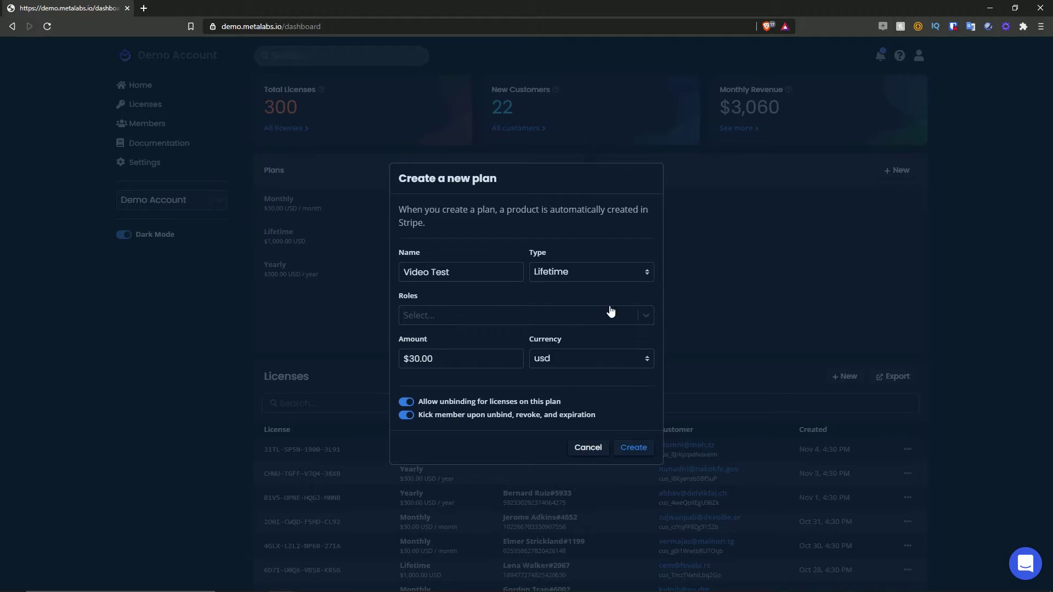
- Review the amount and currency choices, keep $30.00 in usd, and create the plan
left_click(455, 360)
double_click(445, 358)
left_click(567, 360)
scroll(564, 129, "down", 1)
scroll(564, 134, "down", 7)
scroll(583, 104, "up", 8)
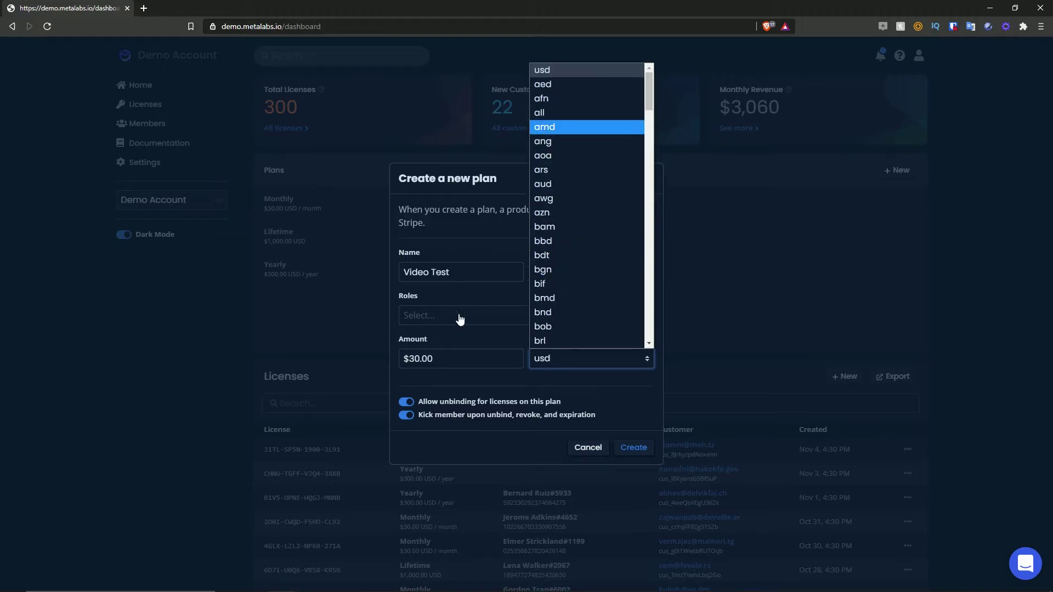
left_click(447, 398)
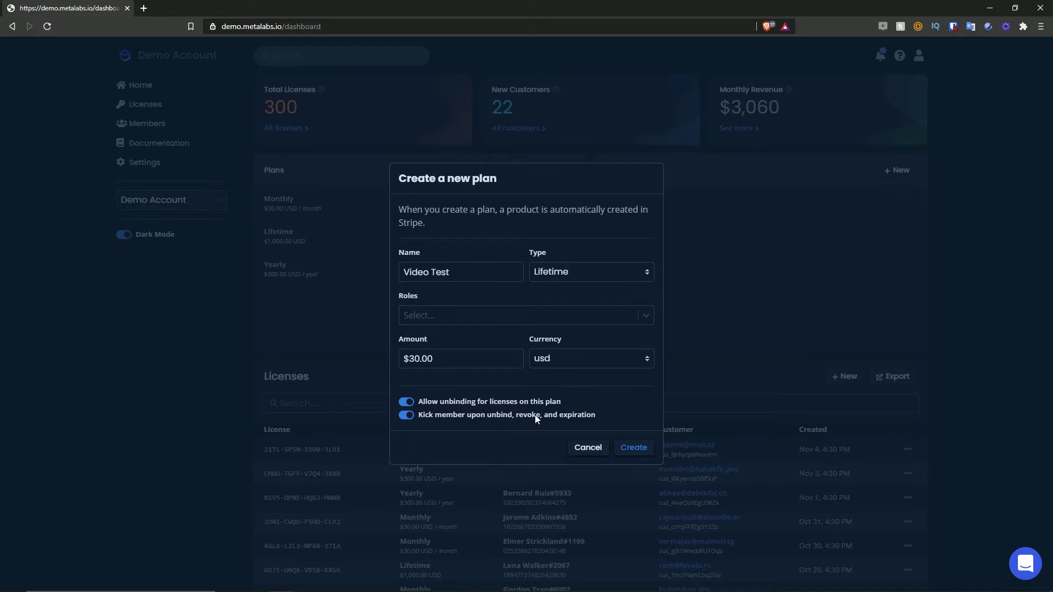
left_click(632, 449)
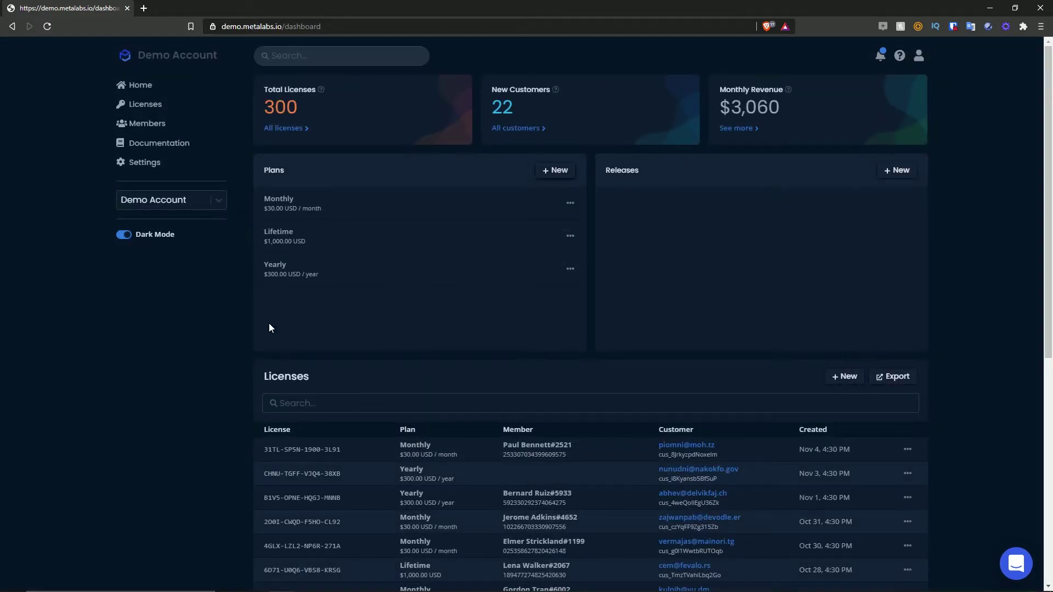
- Start a new release for the Monthly ($30.00) plan with a stock of 10
left_click(896, 170)
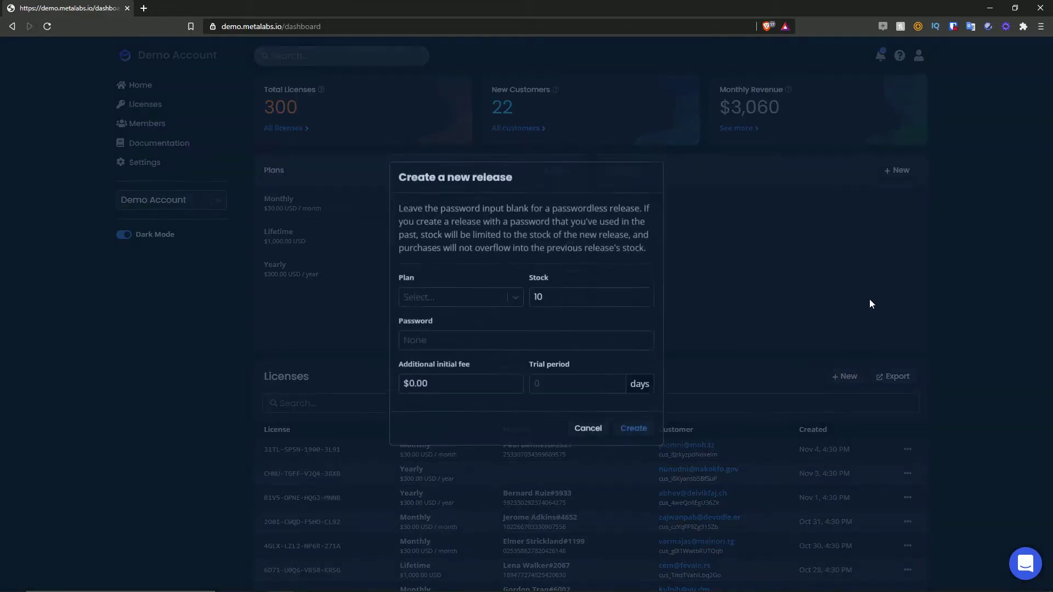
left_click(442, 314)
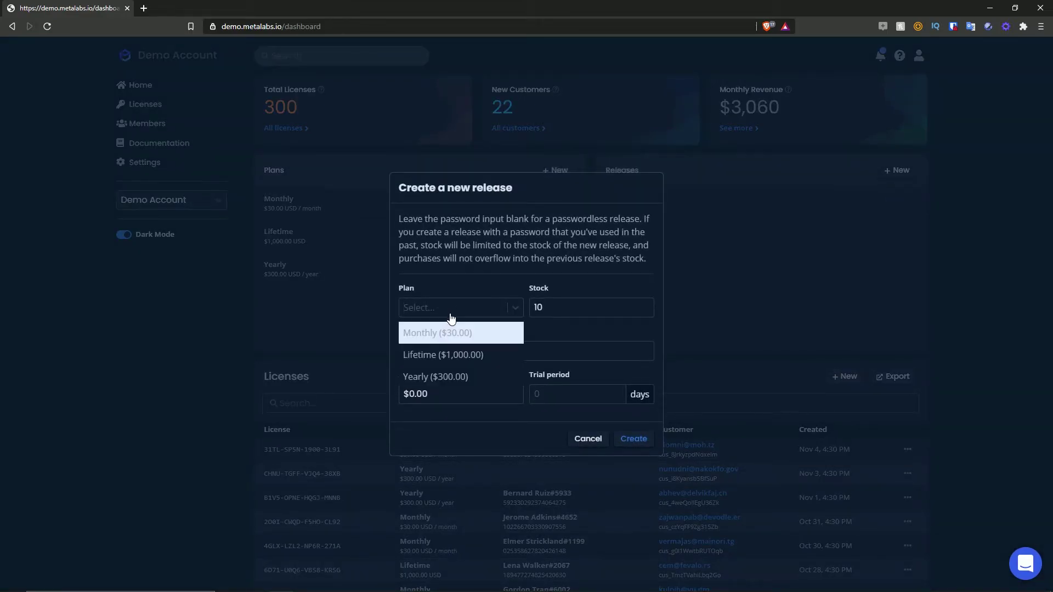
left_click(461, 334)
key("Tab")
left_click(550, 307)
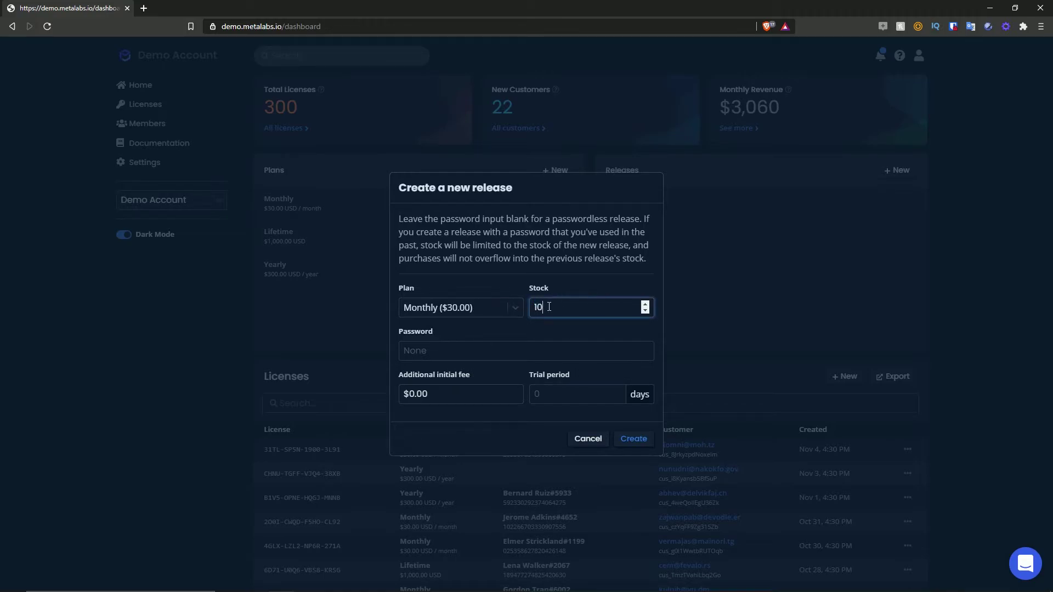
- Leave the release passwordless with a $0.00 initial fee, set a 10-day trial period, and create it
left_click(466, 361)
left_click(415, 374)
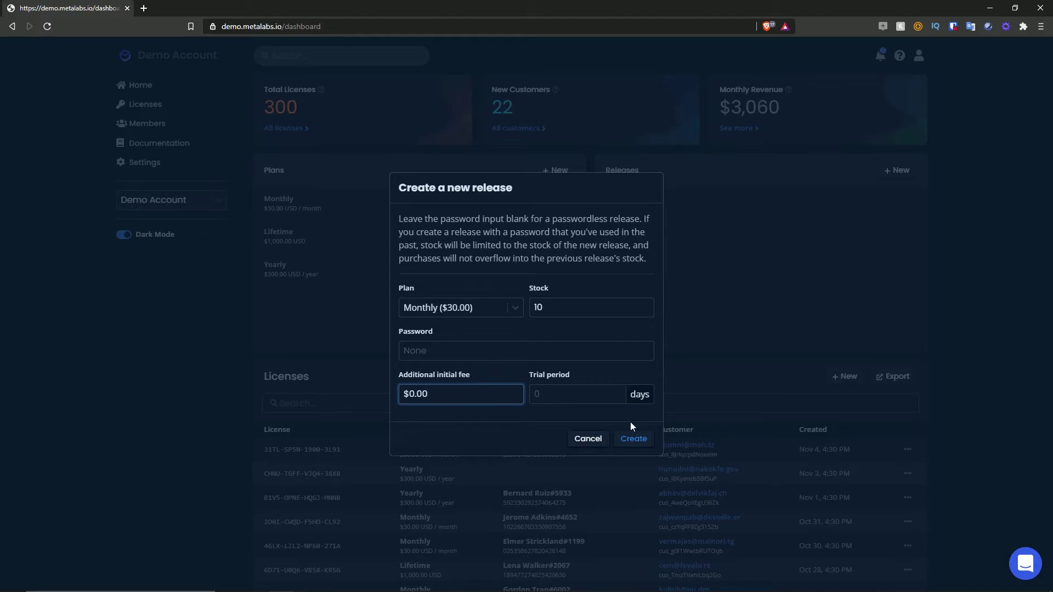
left_click(578, 400)
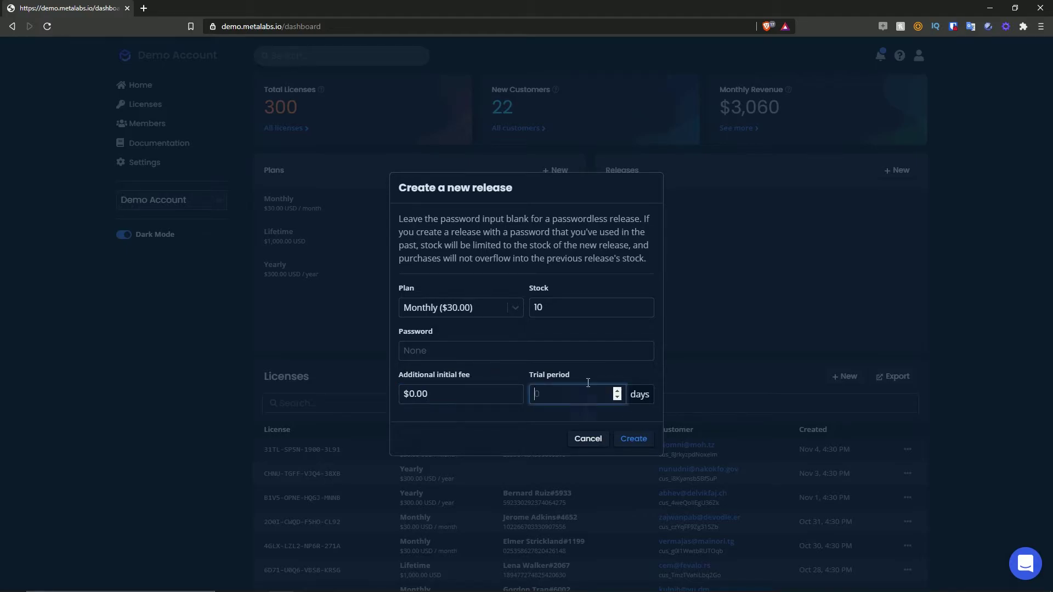
type("10")
left_click(631, 442)
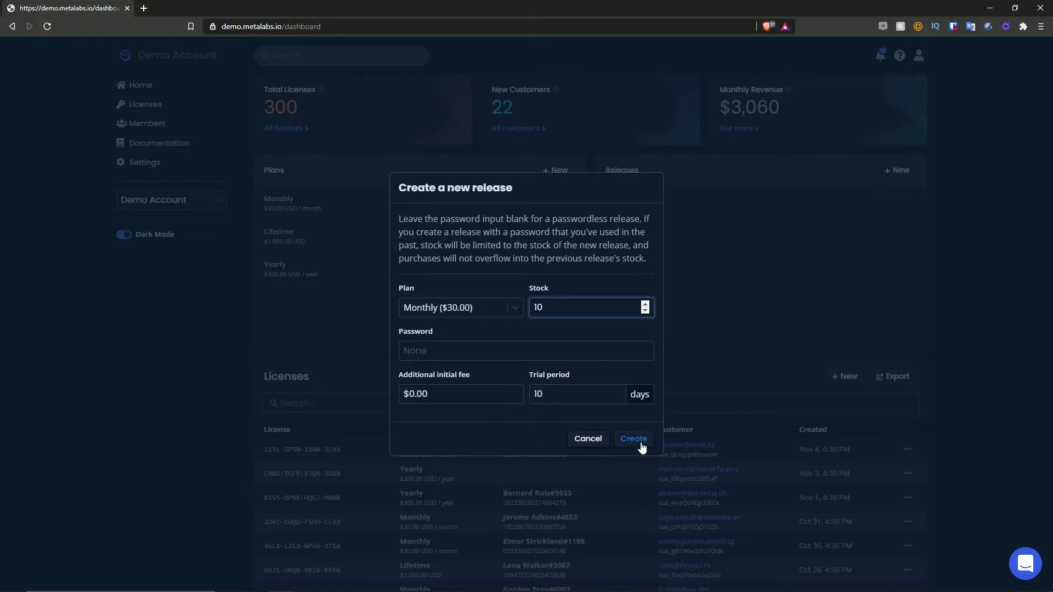
left_click(641, 443)
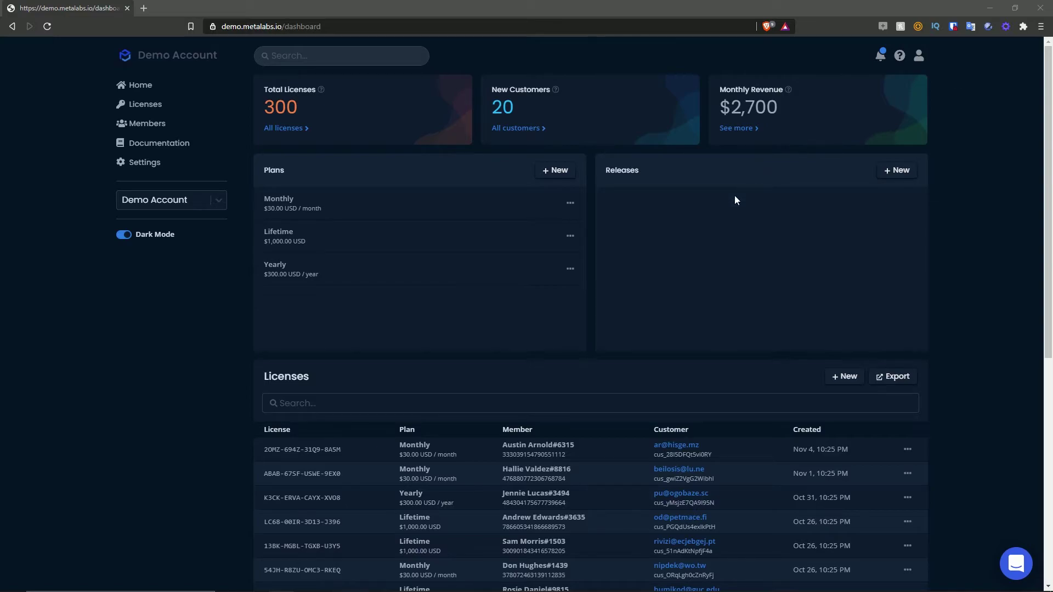
key("alt+z")
left_click(526, 159)
left_click(512, 231)
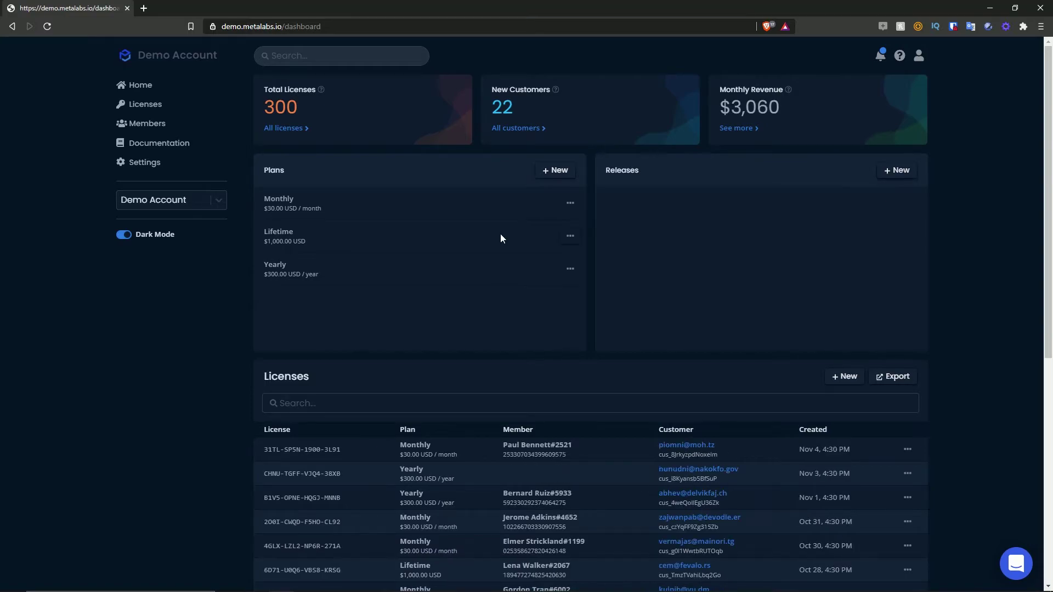
- Examine the dashboard's licenses table, including the first license's customer ID and its available actions
scroll(501, 235, "down", 5)
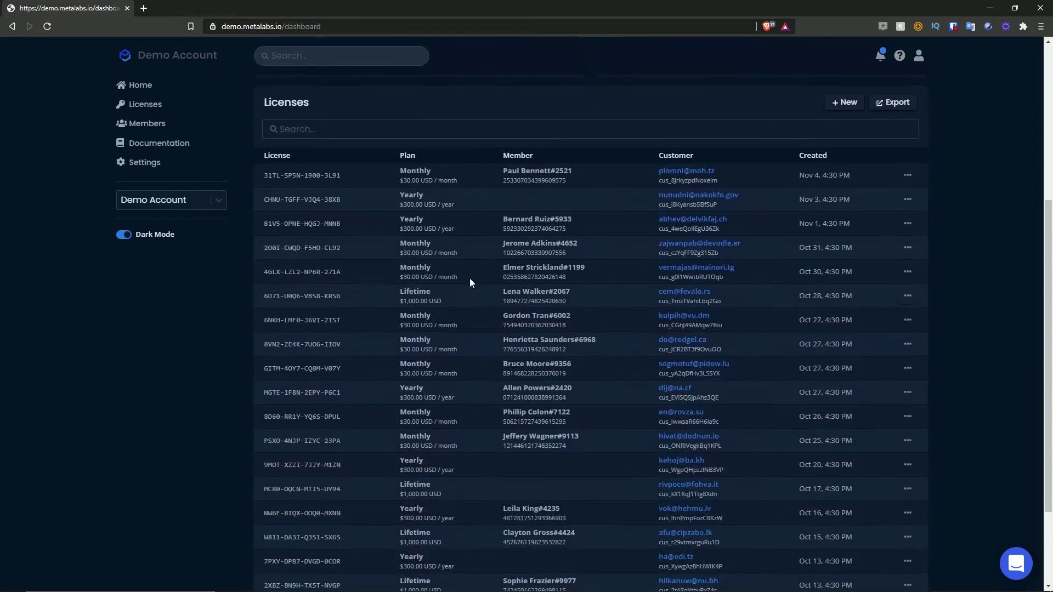
scroll(866, 340, "up", 5)
scroll(604, 242, "down", 1)
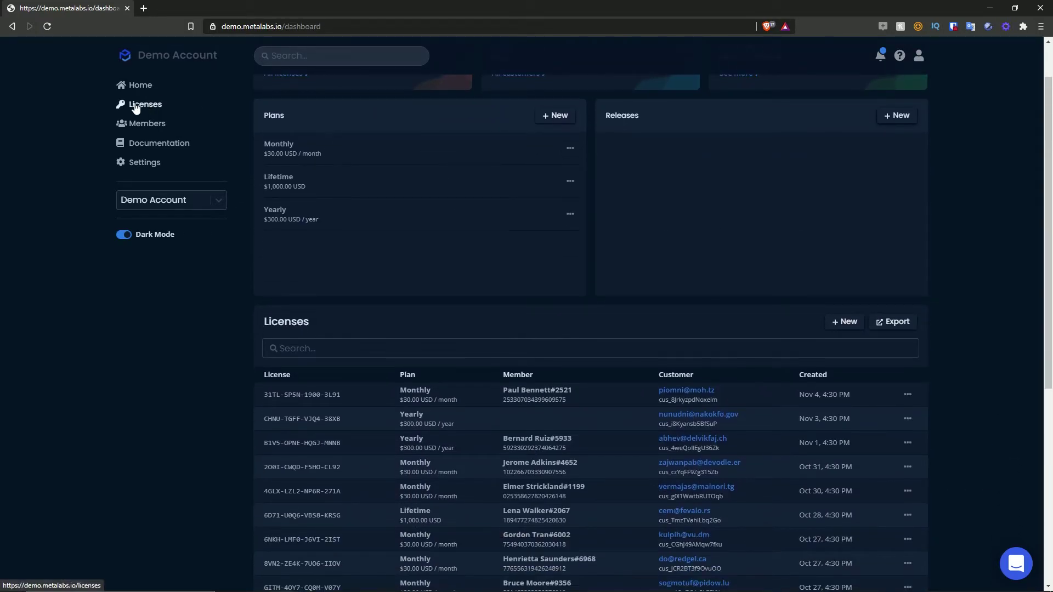
scroll(519, 274, "down", 6)
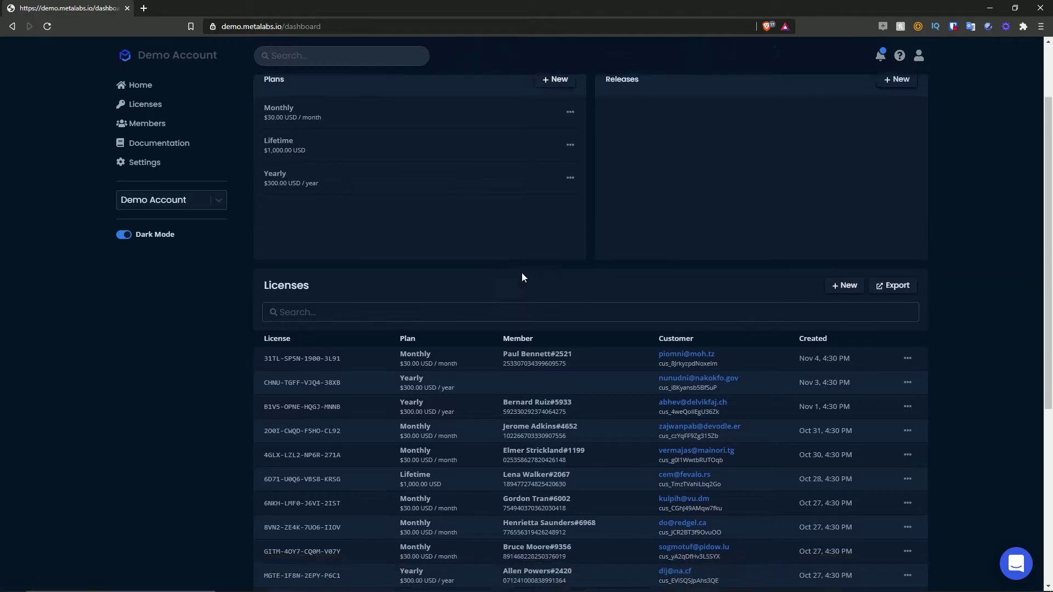
scroll(700, 258, "up", 5)
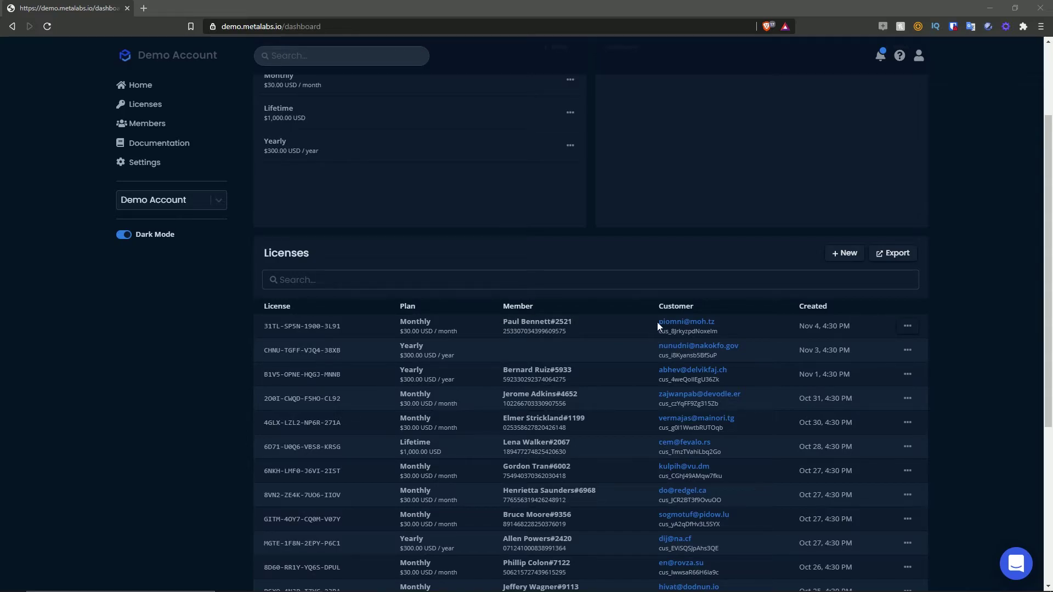
left_click_drag(657, 332, 725, 332)
left_click(725, 332)
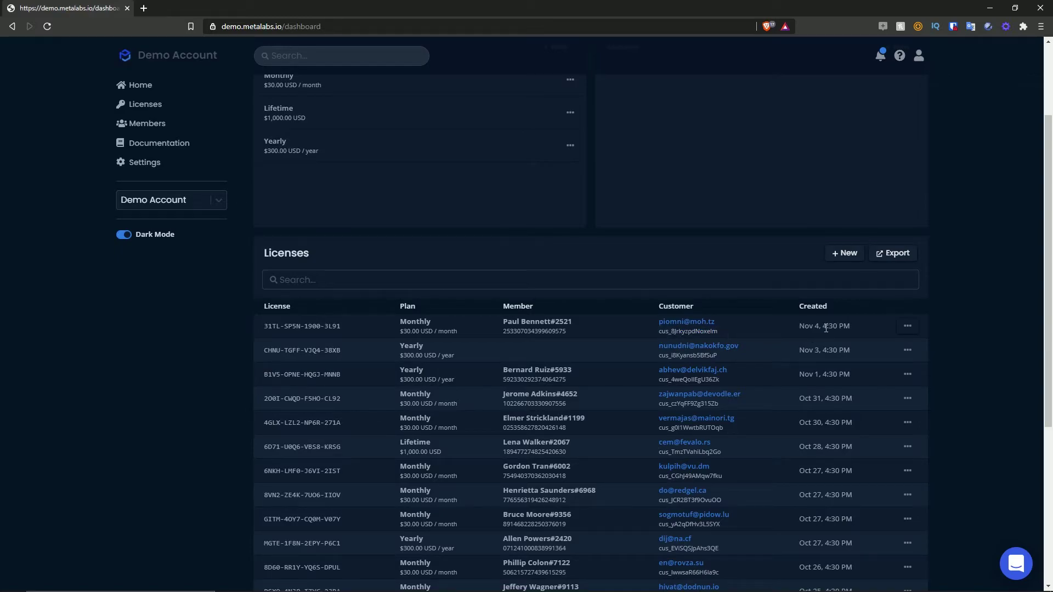
left_click(908, 326)
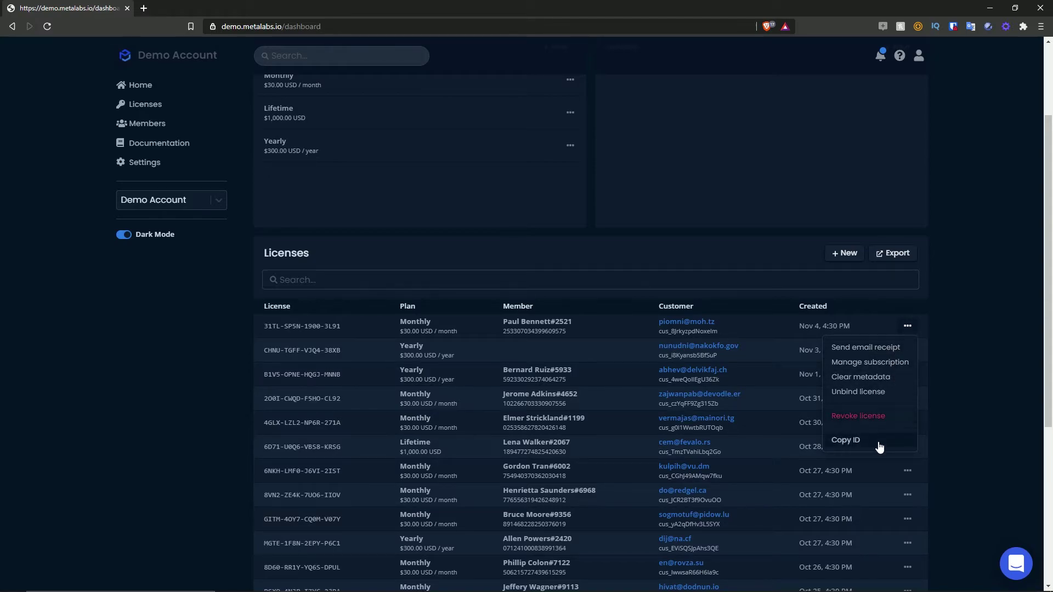
left_click(996, 347)
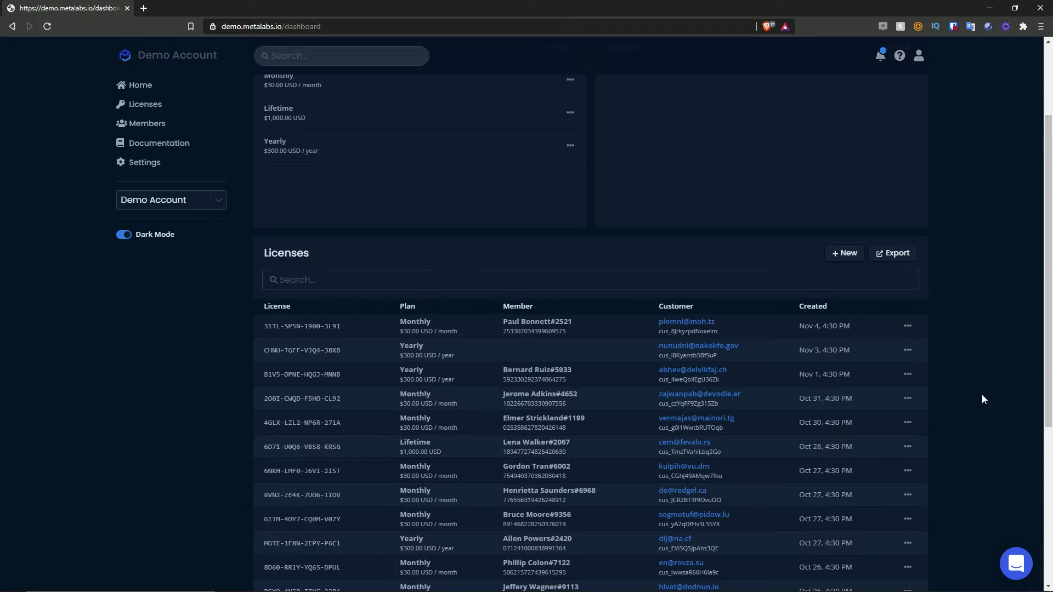
- Search the licenses by the first name of the member holding the Oct 16 Yearly license, and clear the search
scroll(701, 315, "down", 3)
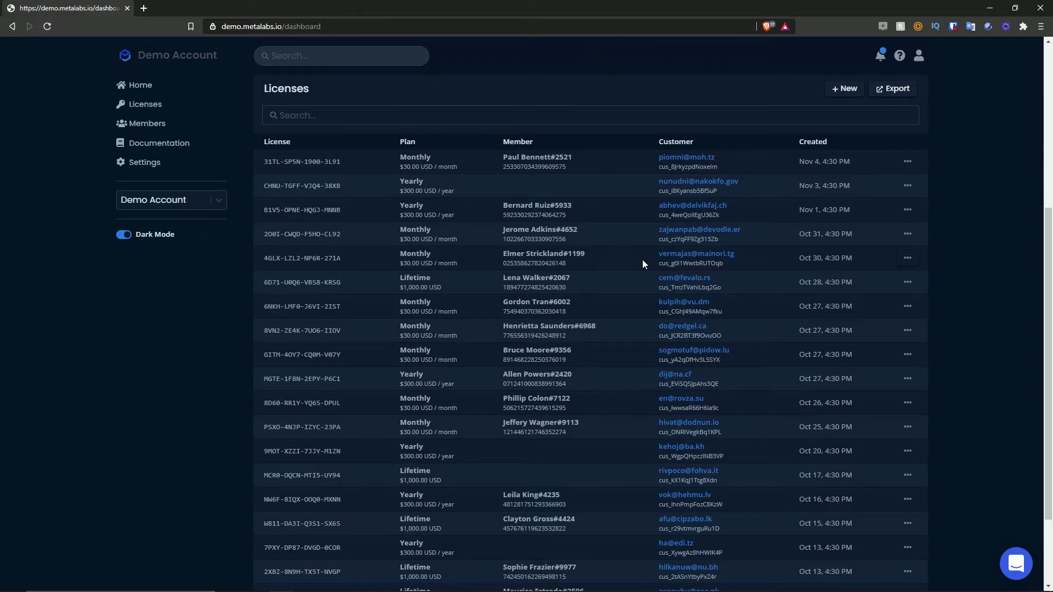
scroll(570, 245, "down", 3)
left_click_drag(502, 387, 567, 390)
scroll(629, 358, "up", 10)
left_click(353, 390)
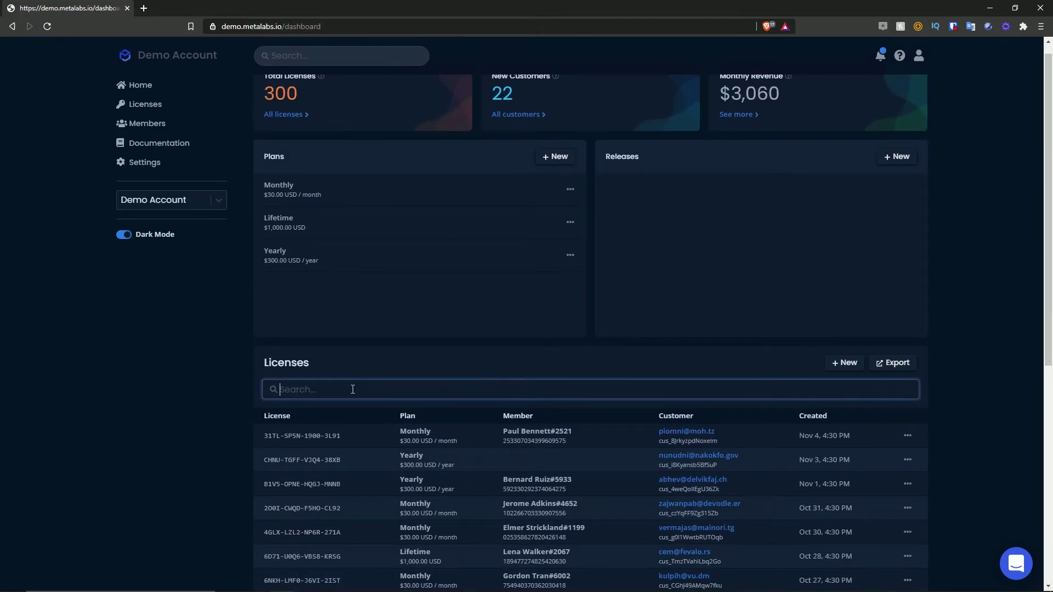
type("Leila")
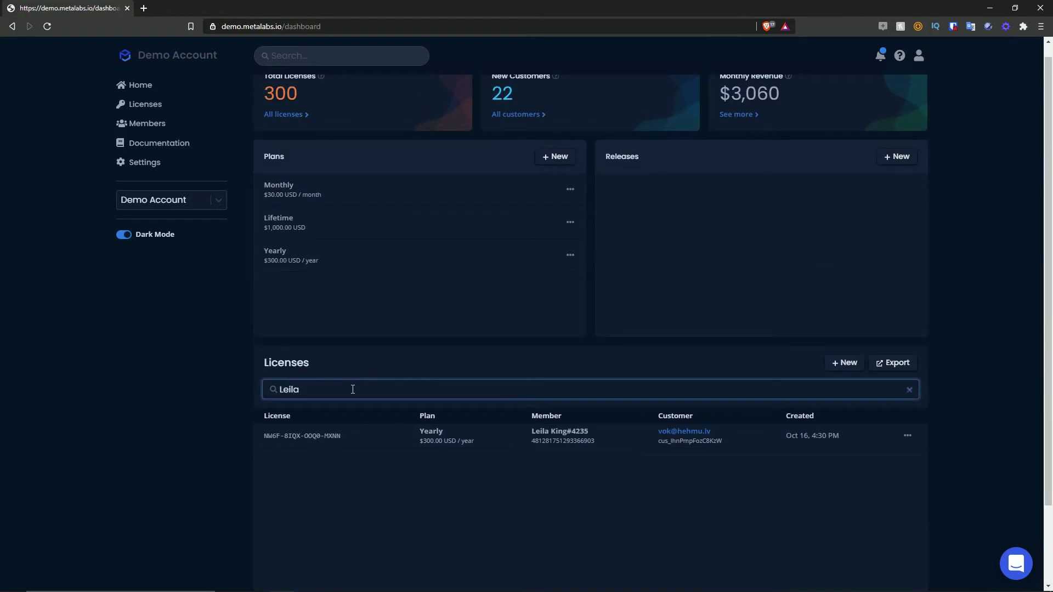
left_click_drag(536, 433, 587, 433)
left_click_drag(363, 392, 135, 390)
key("BackSpace")
- Search the licenses by the customer email copied from the first-listed Oct 13 Lifetime license, and clear the search
scroll(466, 384, "down", 7)
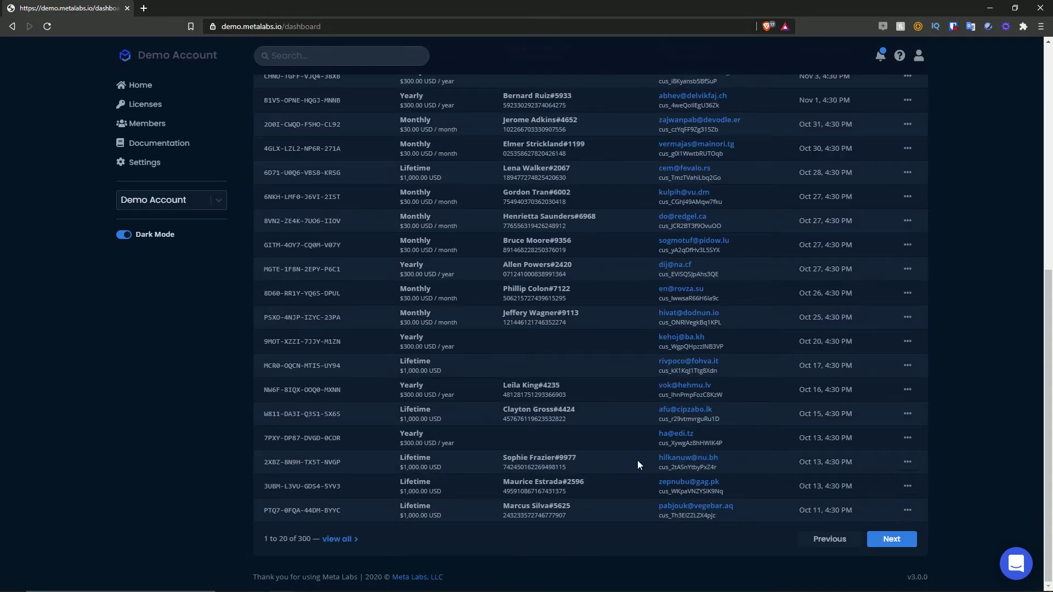
mouse_move(659, 456)
left_mouse_down()
mouse_move(728, 456)
mouse_move(647, 455)
left_mouse_up()
key("ctrl+c")
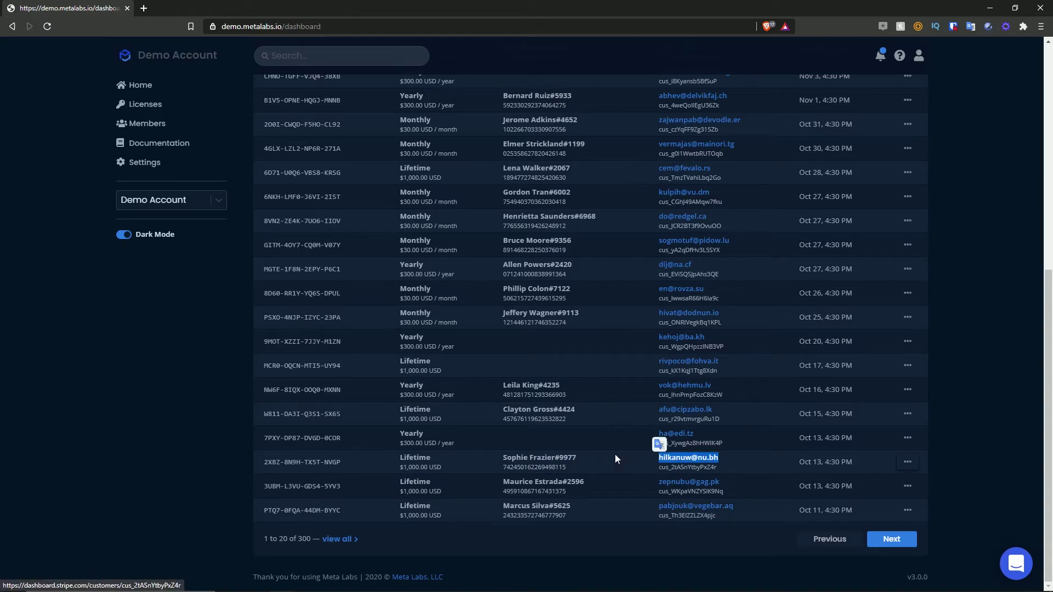
scroll(648, 455, "up", 10)
left_click(406, 400)
key("ctrl+v")
scroll(577, 313, "down", 2)
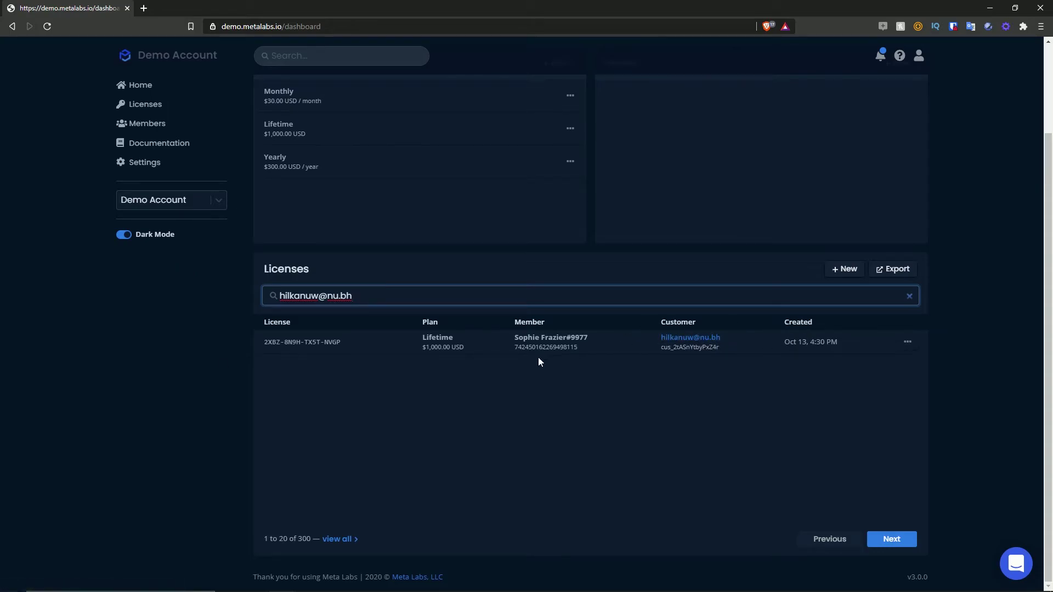
left_click(909, 295)
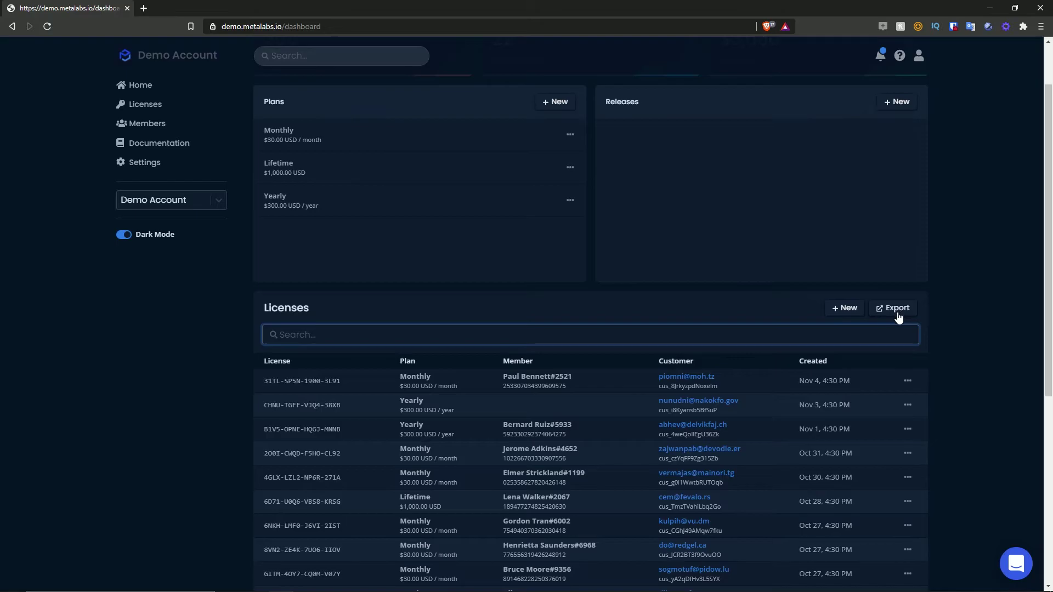
- Page two pages forward through the dashboard's licenses table and return to its first page
scroll(898, 316, "down", 6)
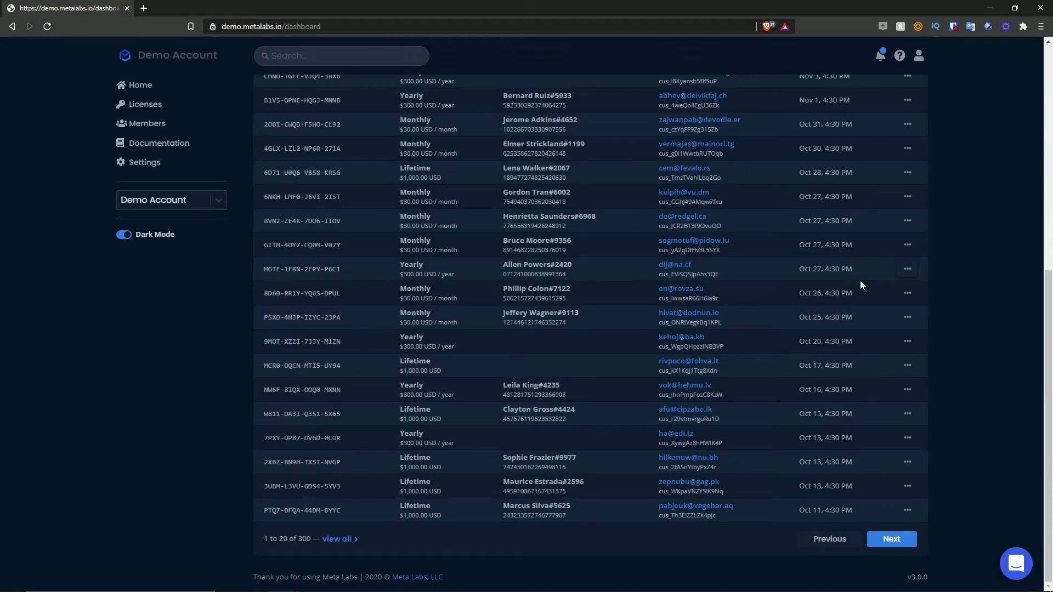
left_click(892, 541)
left_click(893, 542)
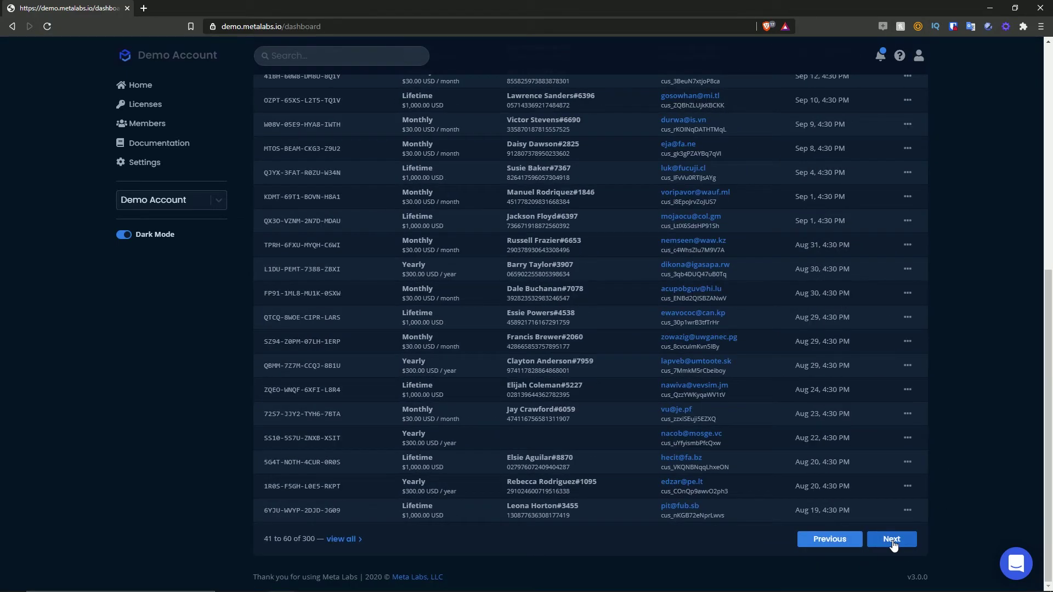
left_click(837, 541)
left_click(836, 541)
scroll(625, 428, "up", 6)
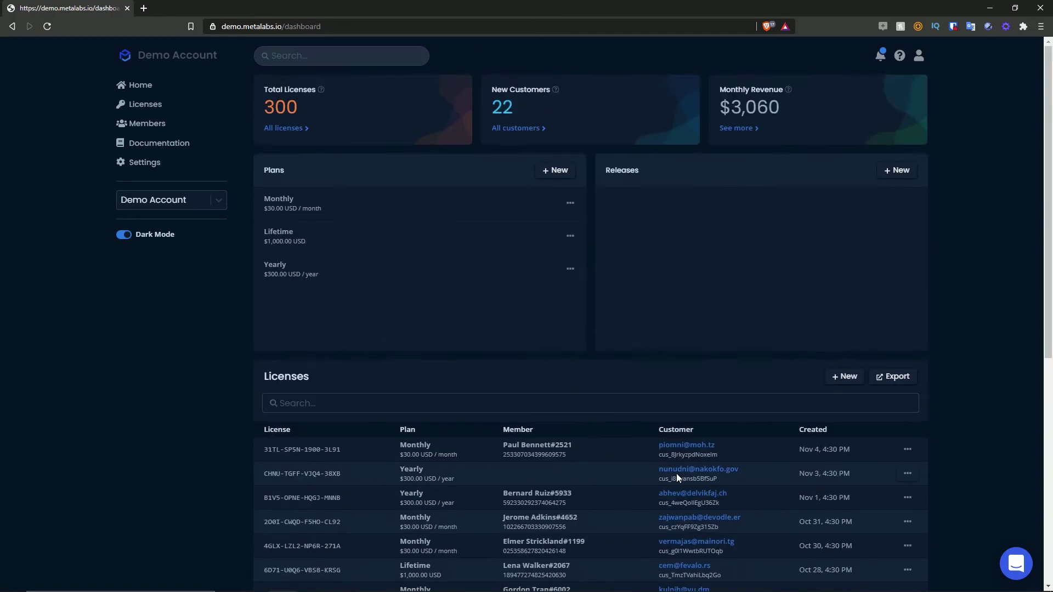
- Open the Licenses page and review its full list of licenses
left_click(156, 110)
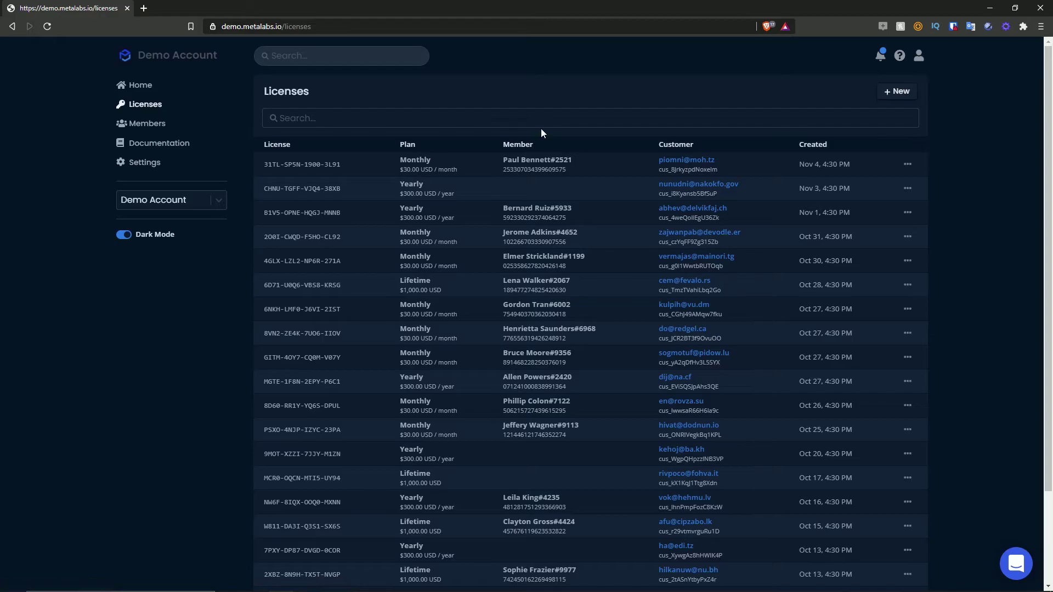
scroll(548, 137, "down", 3)
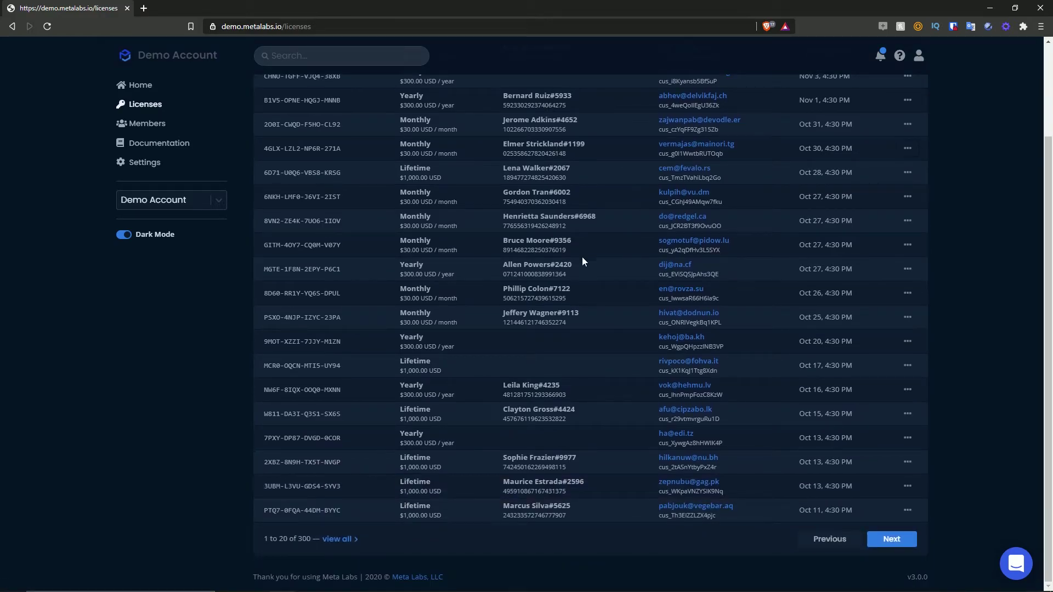
scroll(582, 260, "up", 3)
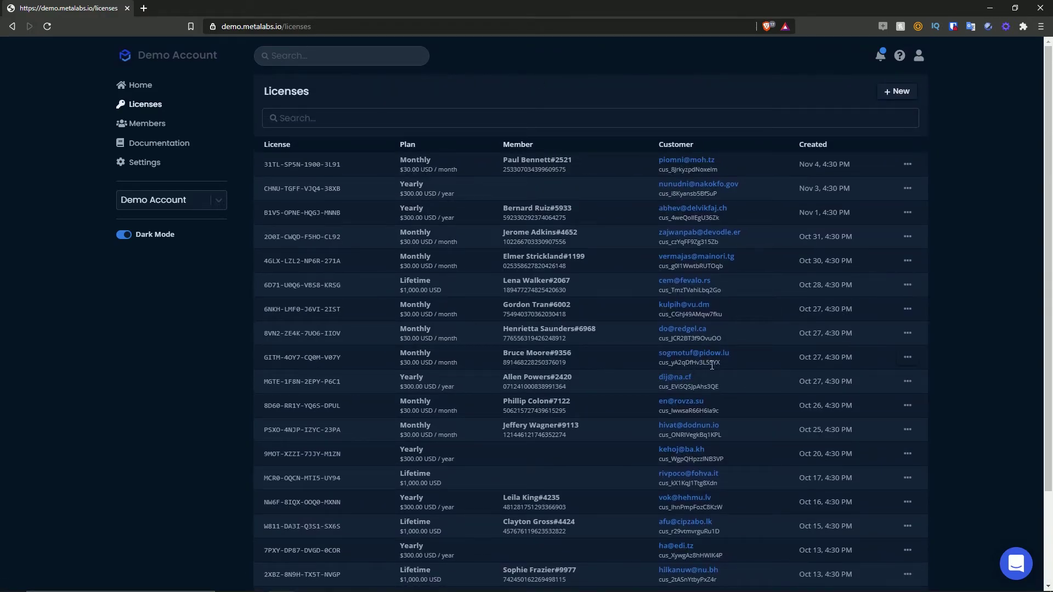
- Examine the Plan and Email fields of the new license form, and cancel it without creating a license
left_click(900, 93)
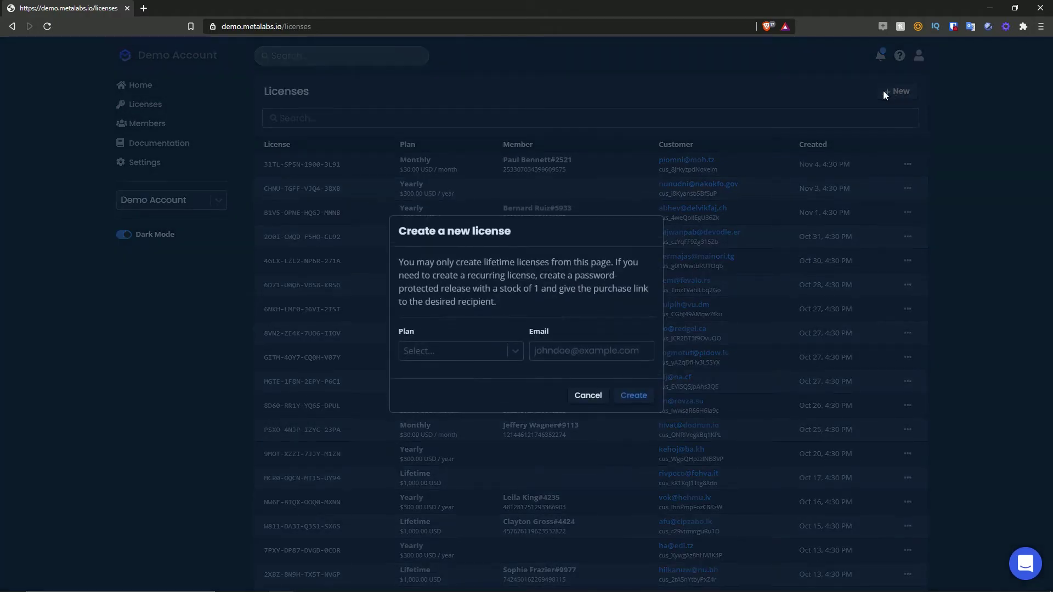
left_click(459, 354)
left_click(469, 356)
left_click(557, 353)
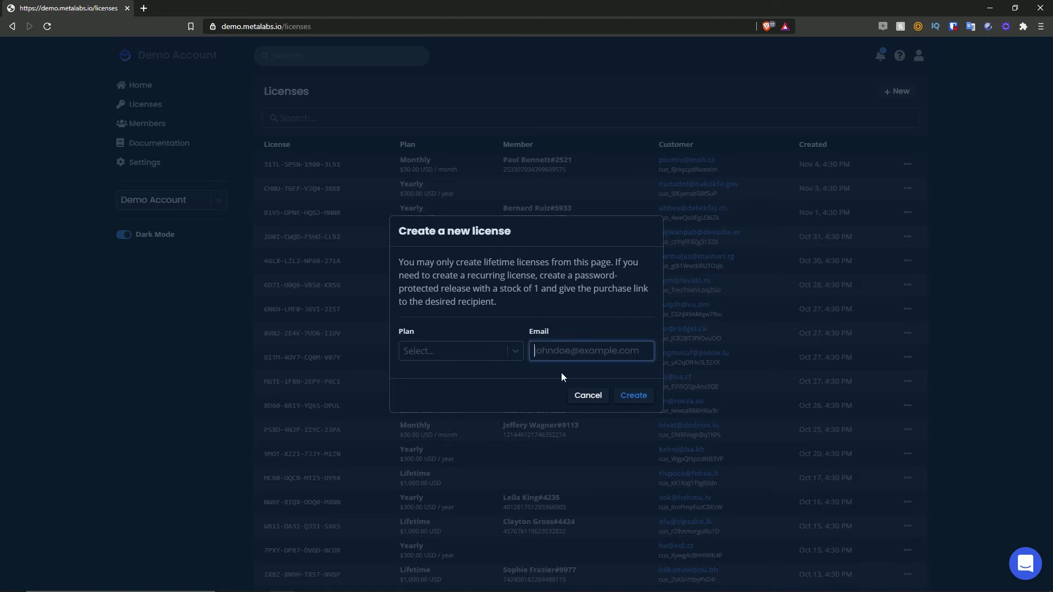
left_click(583, 395)
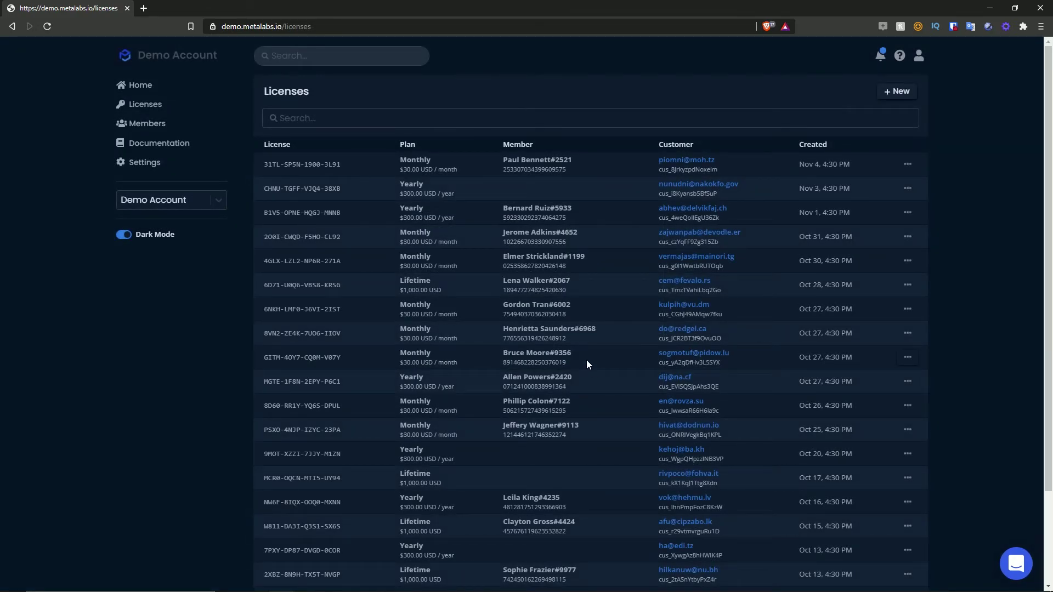
- Open the Members page, examine the first member's user name and ID, and page four pages forward through the list
left_click(156, 127)
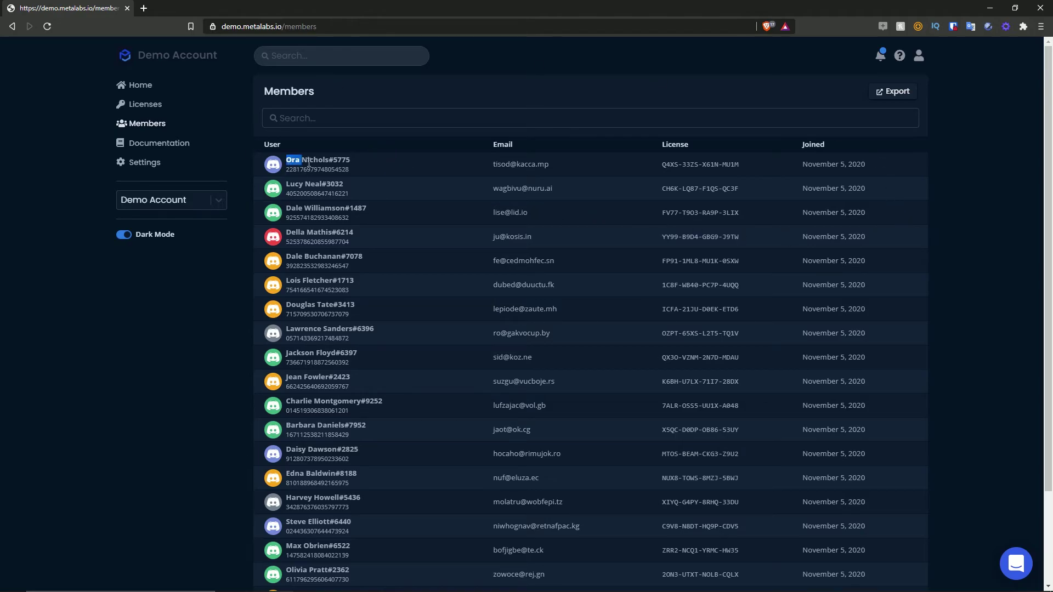
left_click_drag(350, 170, 287, 171)
left_click(285, 167)
scroll(838, 176, "down", 2)
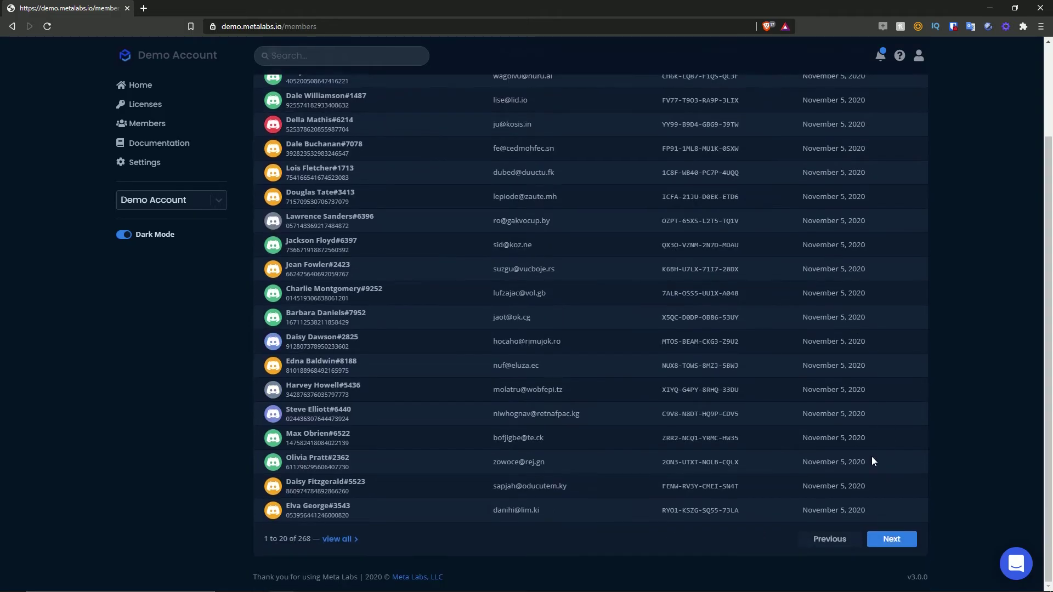
left_click(892, 540)
left_click(892, 540)
left_click(893, 541)
left_click(894, 541)
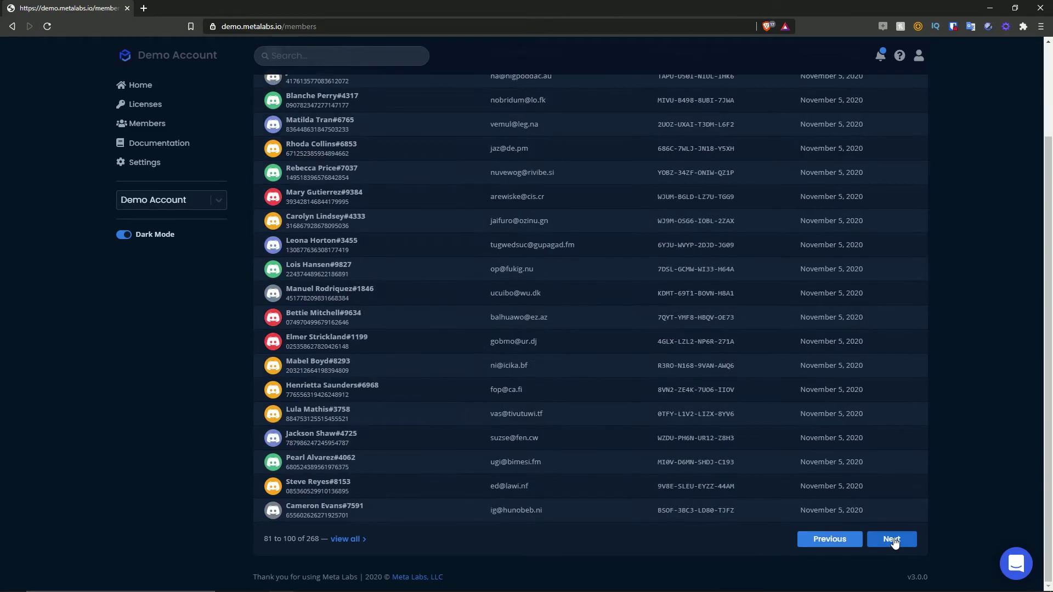
- View the Meta Labs documentation site, return to the dashboard's account settings, and close the documentation
left_click(141, 143)
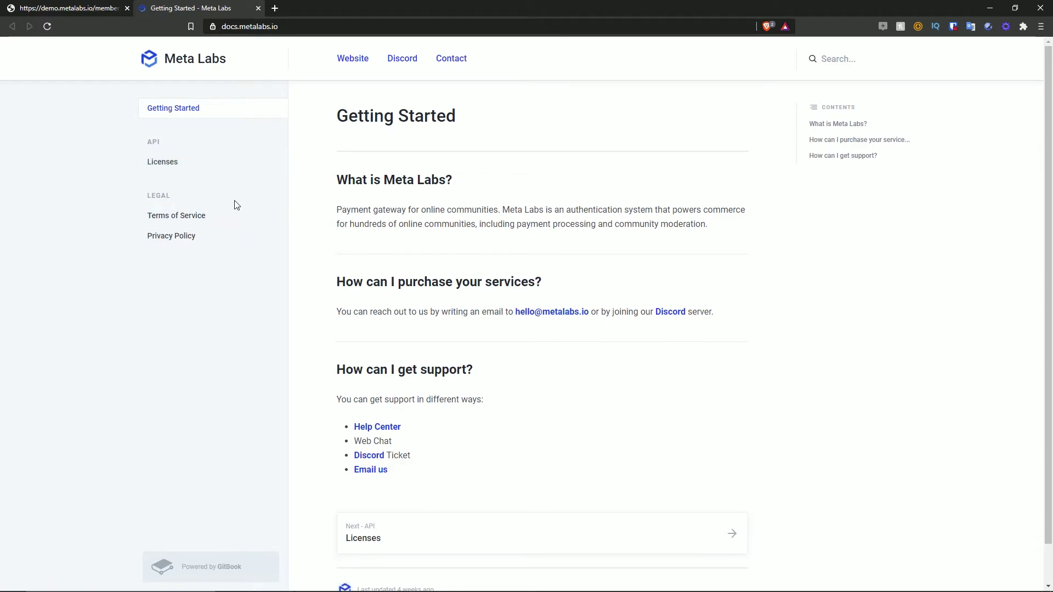
key("ctrl+shift+Tab")
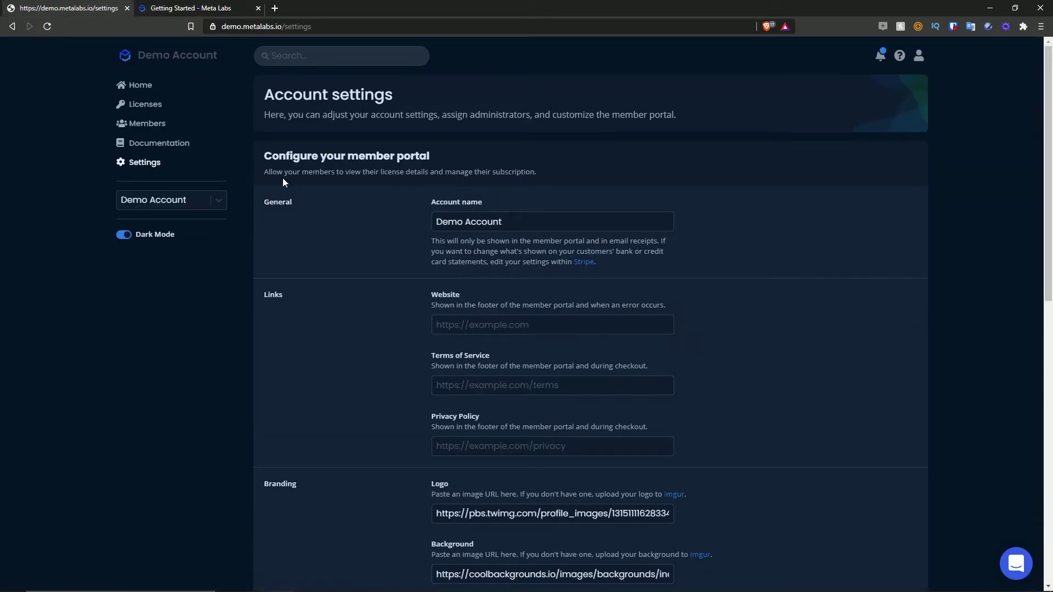
left_click(256, 10)
- Examine the account settings' links, branding, Stripe, Google Analytics, Google Tag Manager and BotMart sections, and the Dark Mode switch
scroll(278, 239, "down", 2)
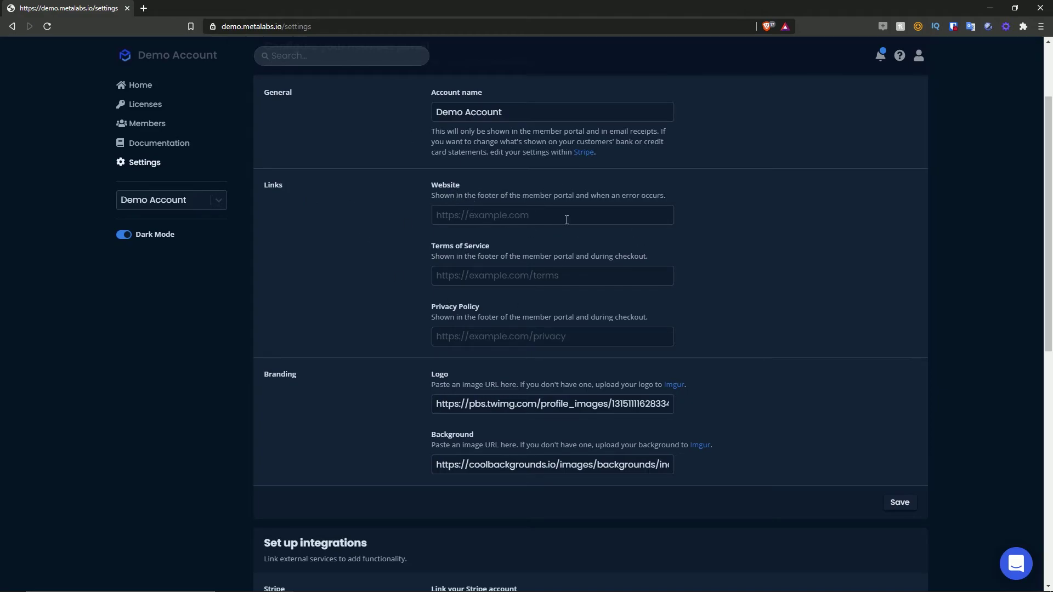
left_click(573, 213)
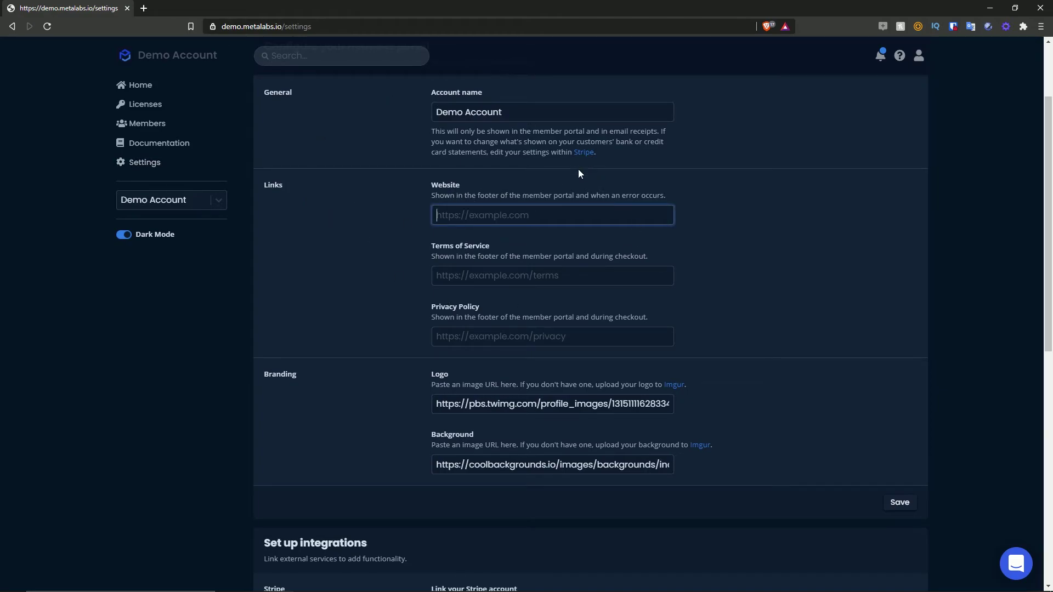
scroll(583, 162, "down", 1)
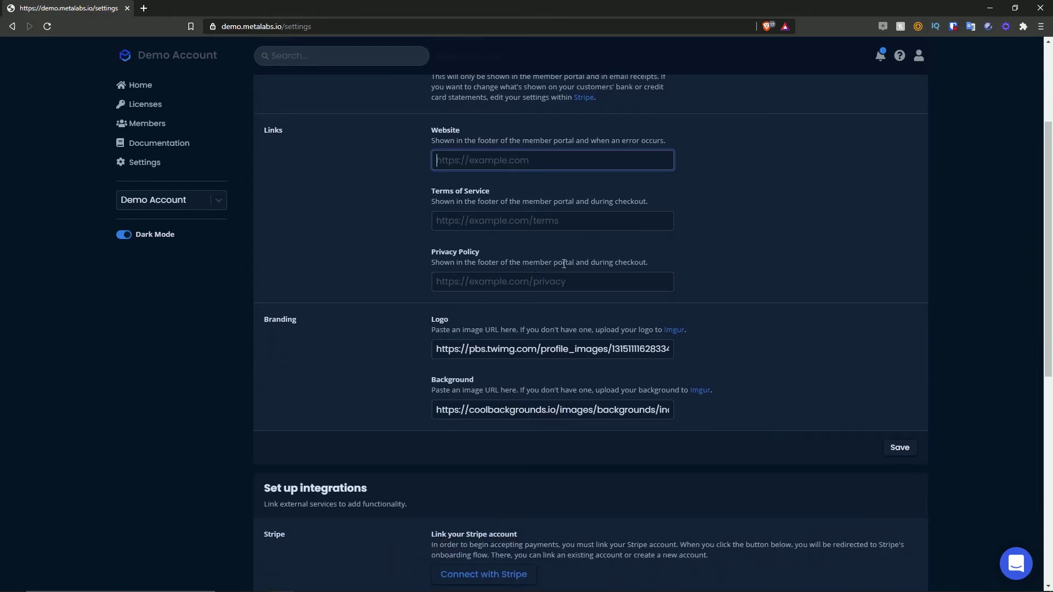
scroll(558, 317, "down", 1)
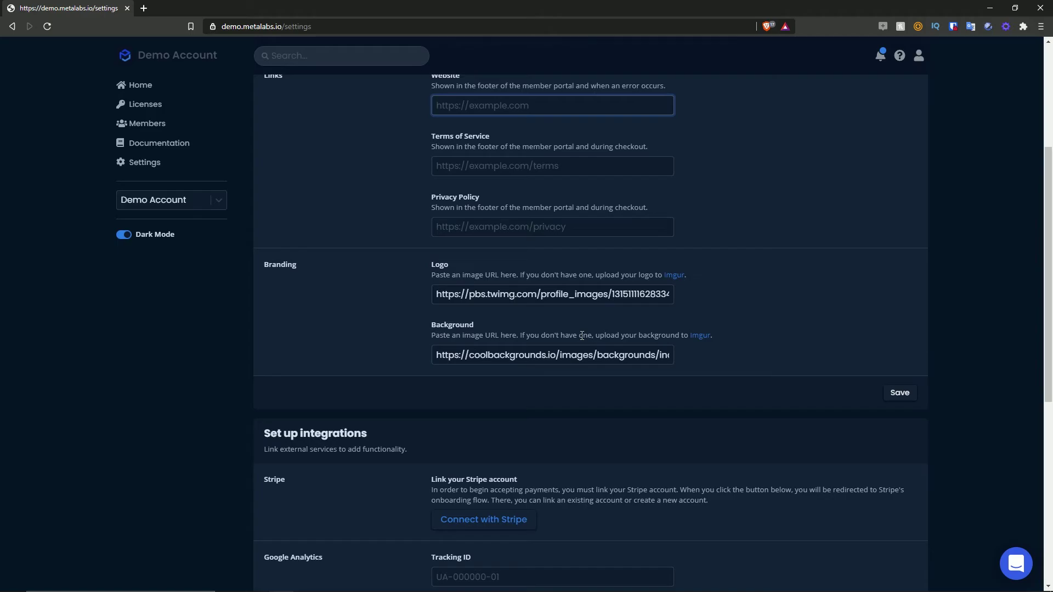
scroll(551, 340, "down", 4)
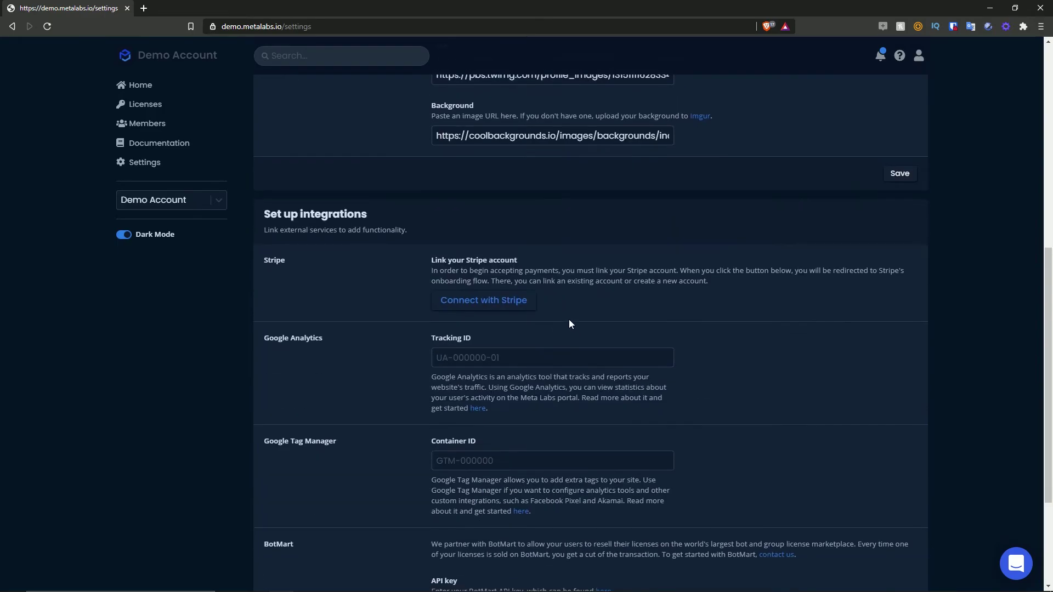
scroll(574, 328, "down", 3)
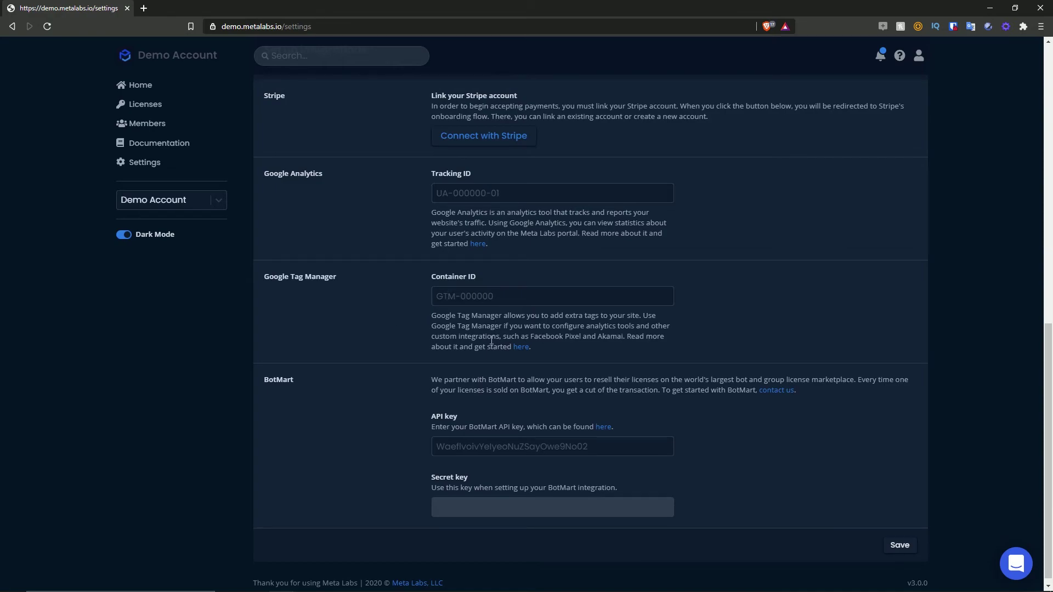
scroll(486, 384, "down", 1)
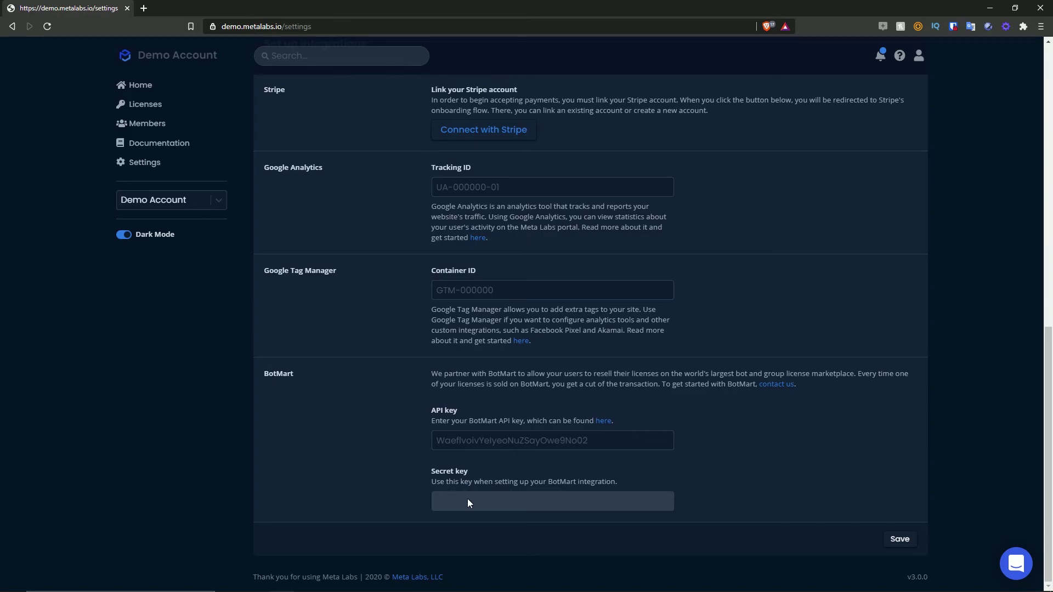
scroll(114, 245, "up", 15)
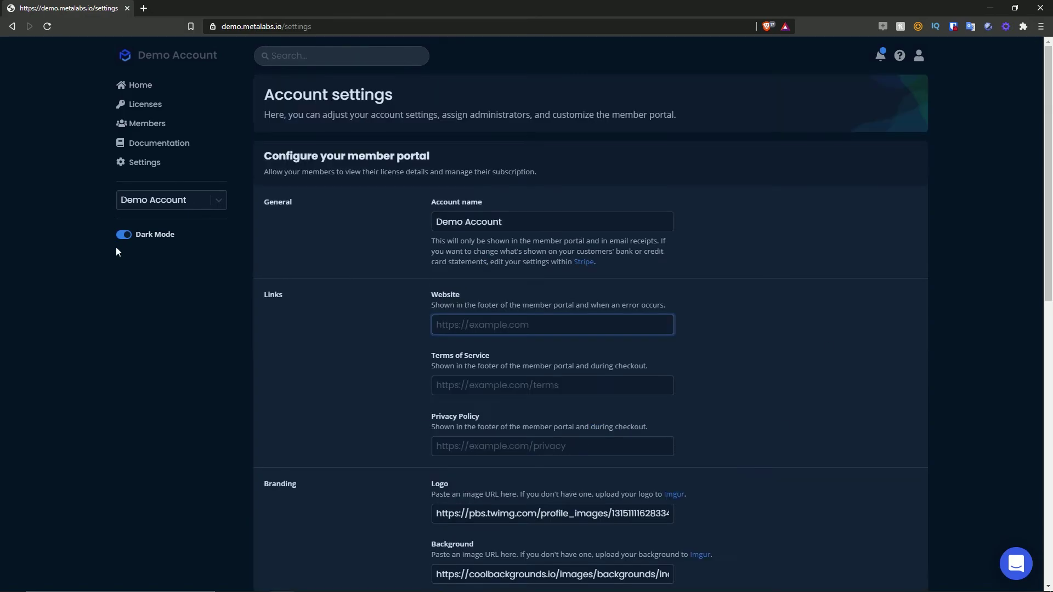
left_click(139, 236)
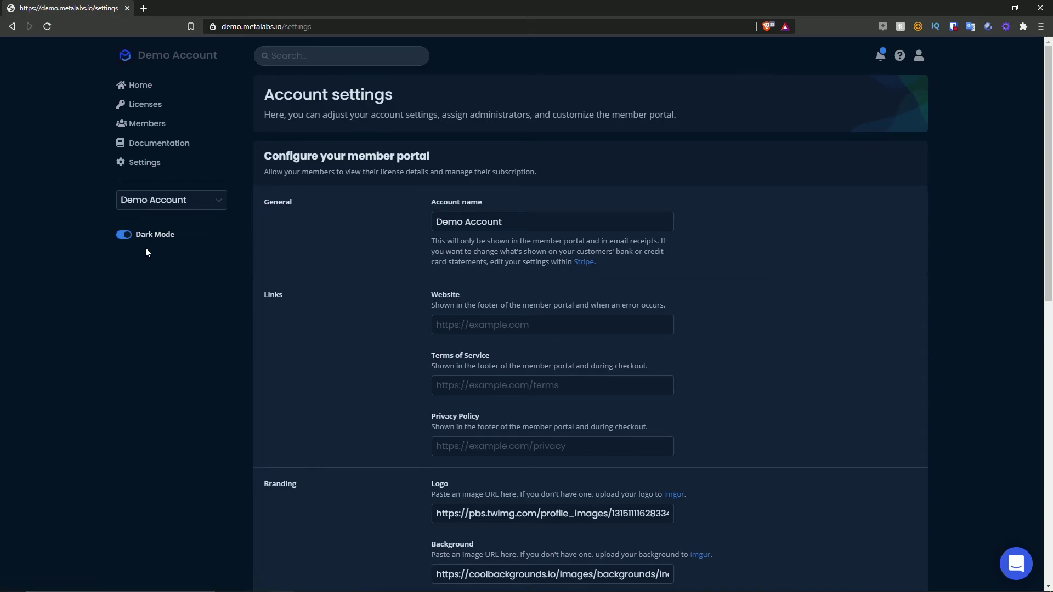
- View the dashboard's notifications and its help links with the recommended articles
left_click(881, 55)
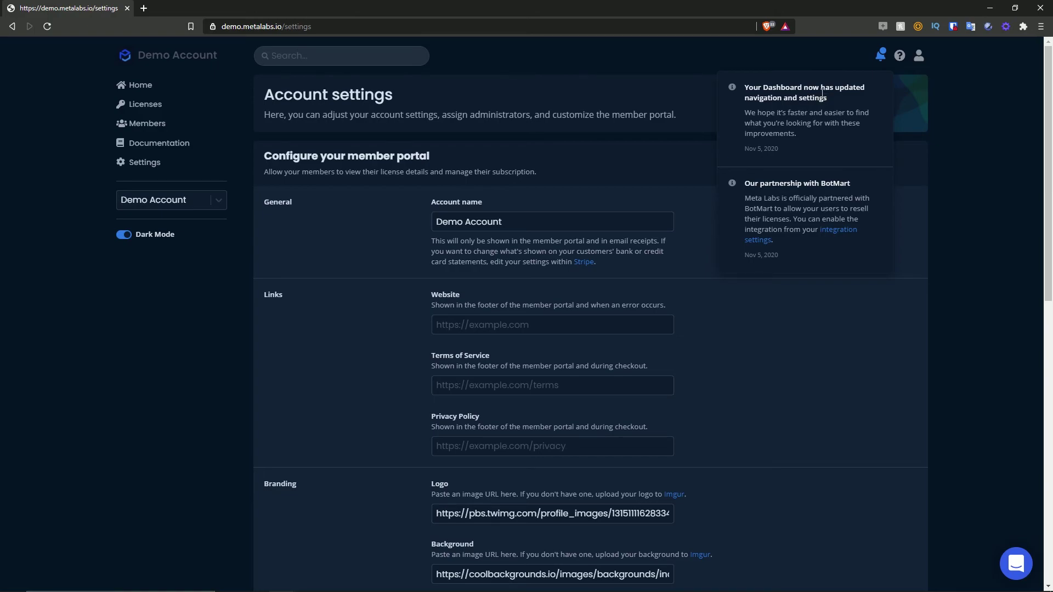
left_click(899, 56)
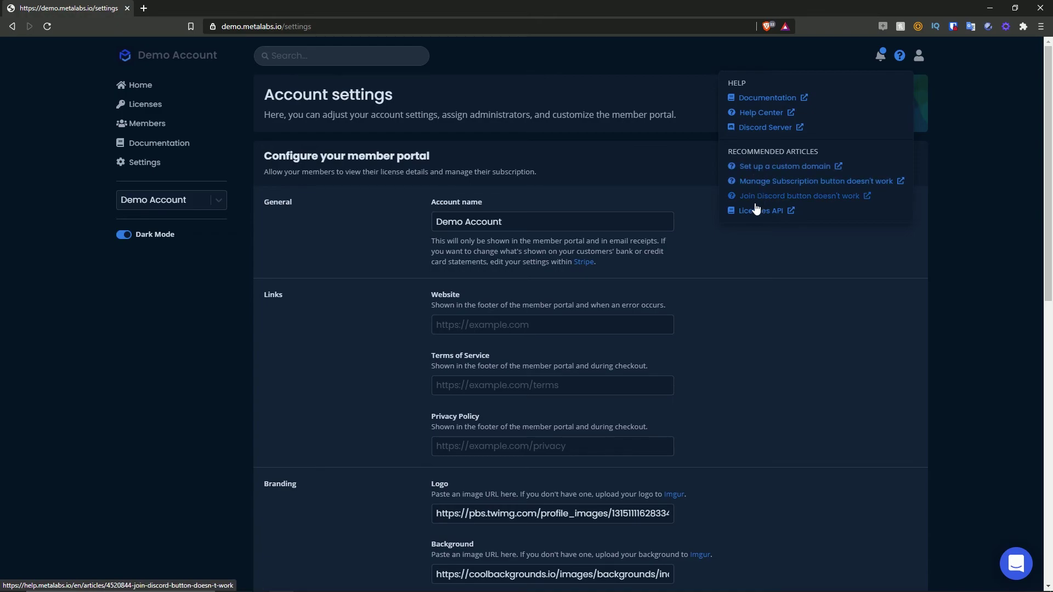
- Check the user name in the account menu, open its Settings entry, and log out
left_click(918, 57)
left_click_drag(845, 86, 927, 89)
left_click(865, 124)
left_click(924, 56)
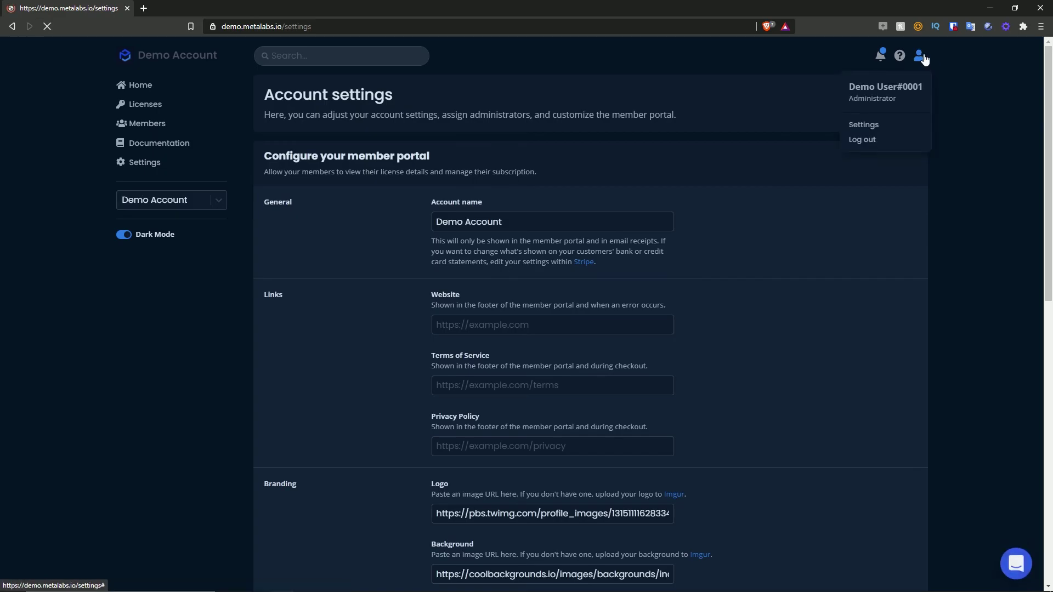
left_click(863, 140)
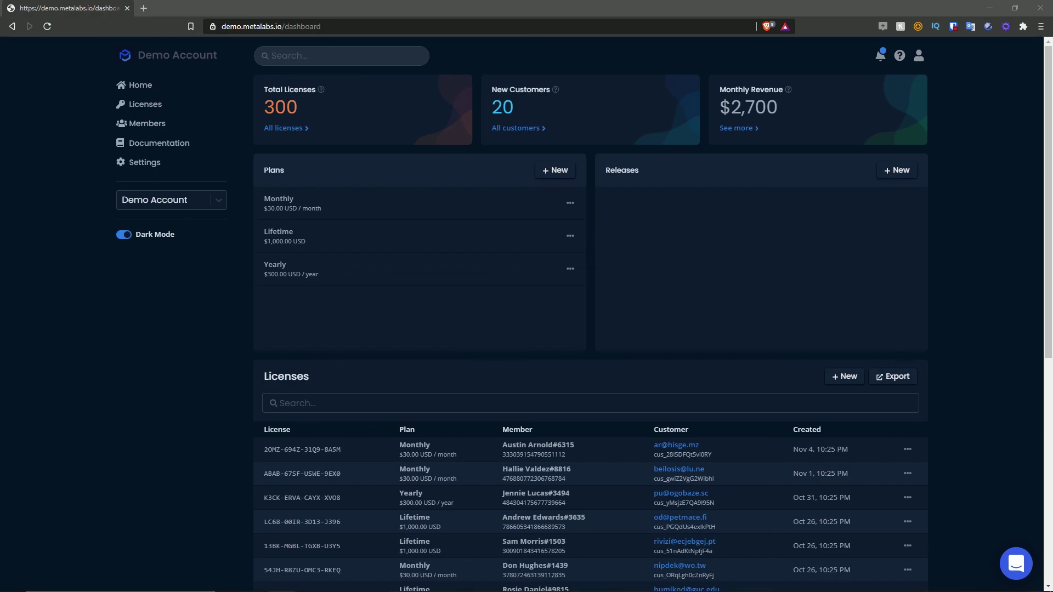
left_click(478, 213)
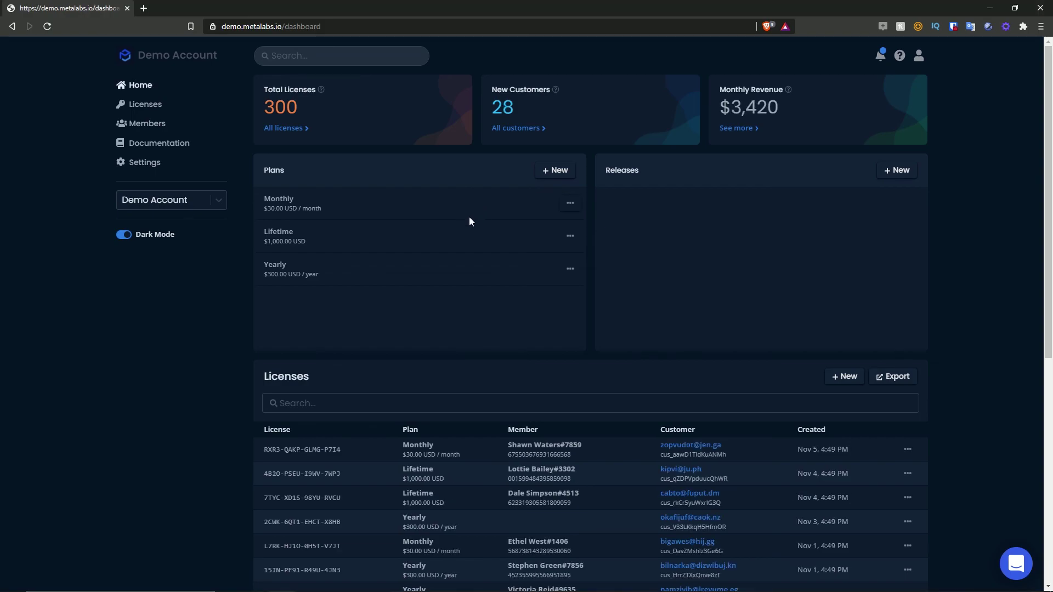